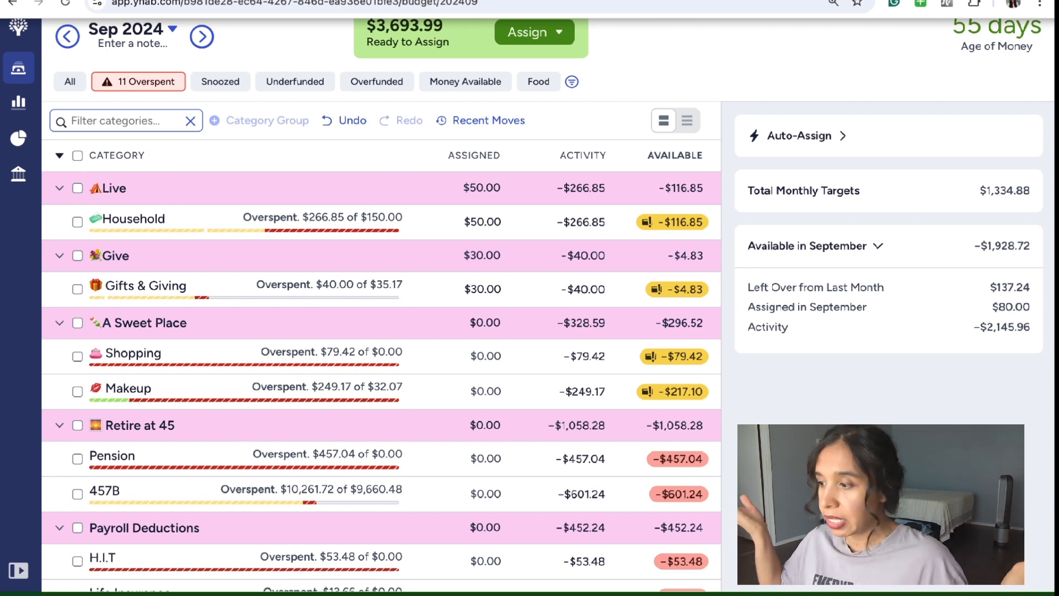
- Auto-assign the Underfunded amount to all overspent categories in the Retire at 45 and Payroll Deductions groups
{"action": "scroll", "coordinate": [464, 203], "scroll_direction": "down", "scroll_amount": 2}
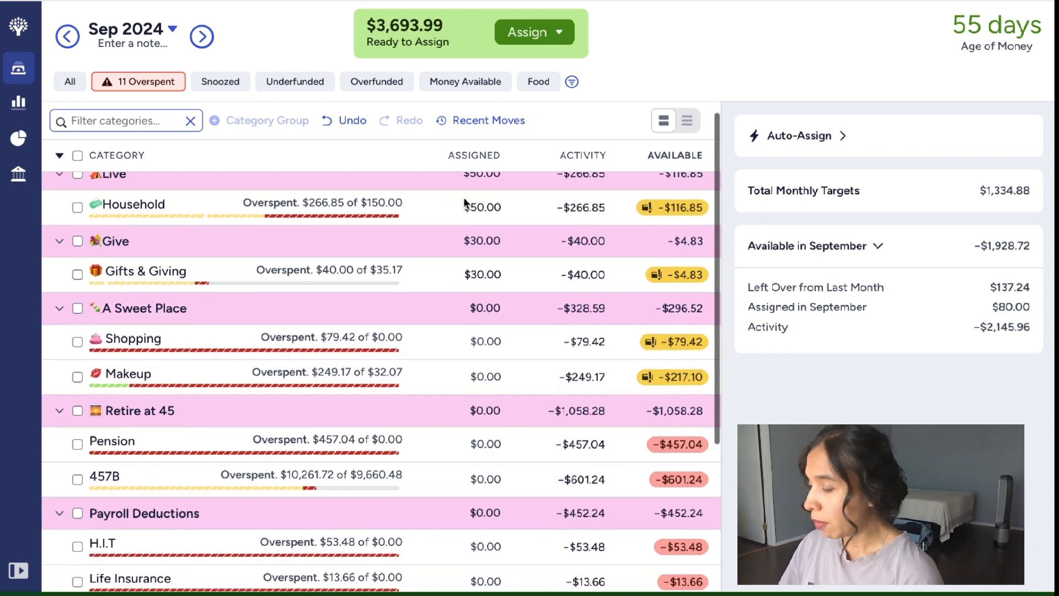
{"action": "left_click", "coordinate": [463, 199]}
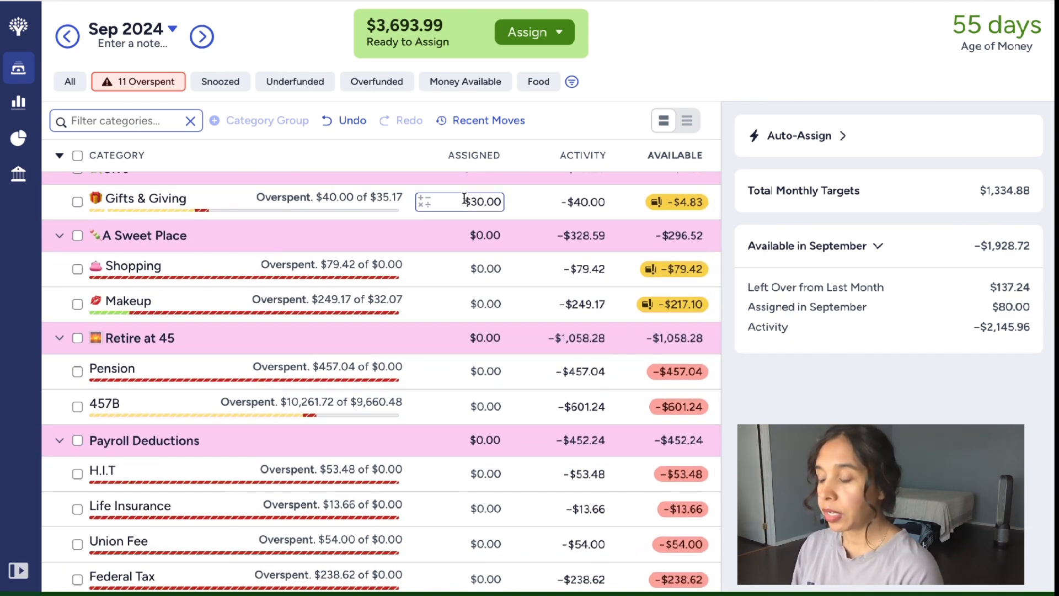
{"action": "scroll", "coordinate": [463, 198], "scroll_direction": "down", "scroll_amount": 3}
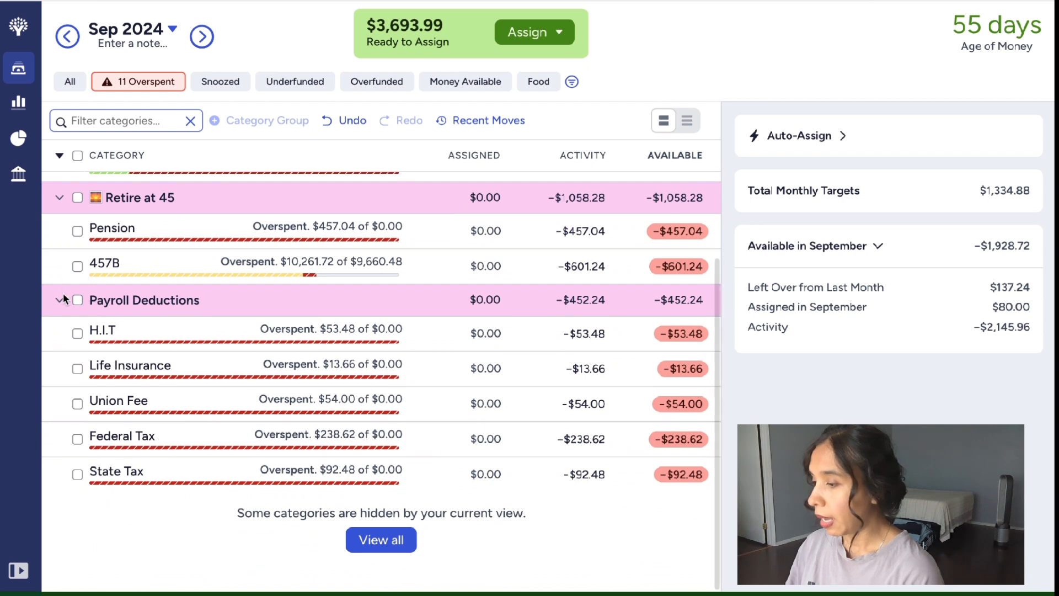
{"action": "left_click", "coordinate": [77, 301]}
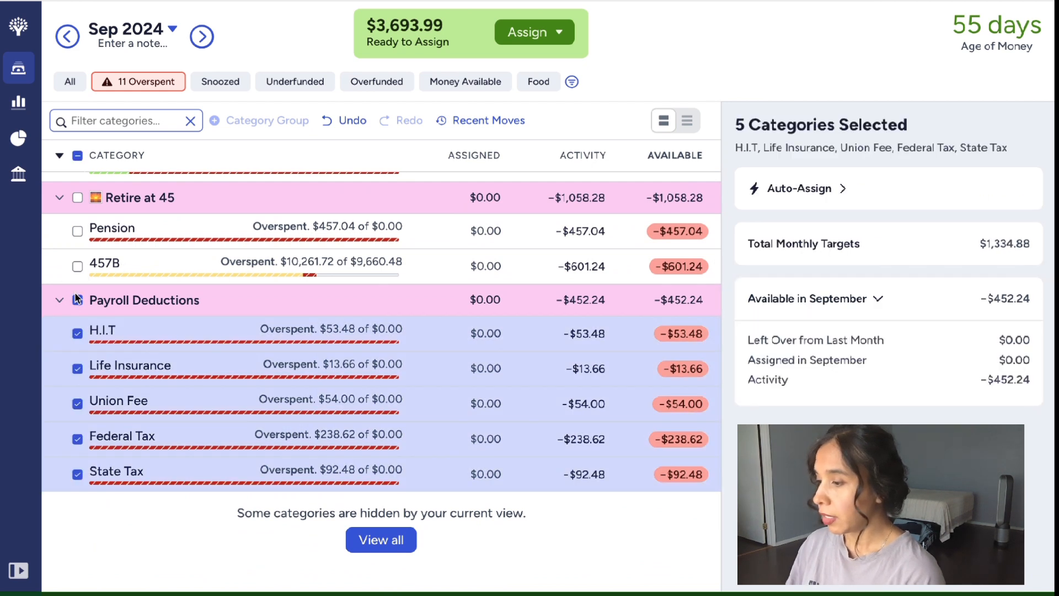
{"action": "left_click", "coordinate": [78, 197]}
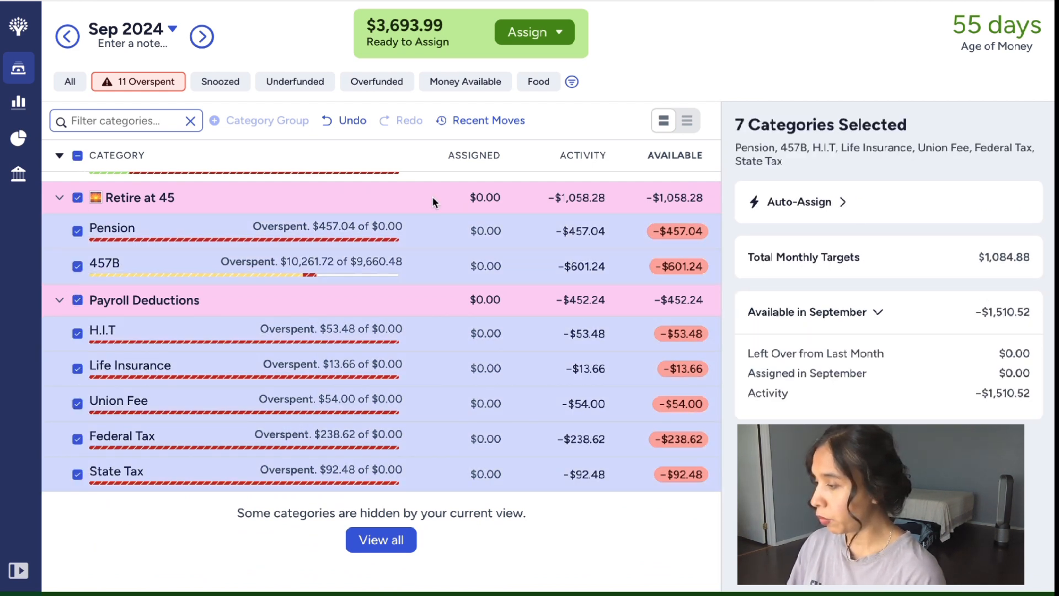
{"action": "left_click", "coordinate": [833, 208]}
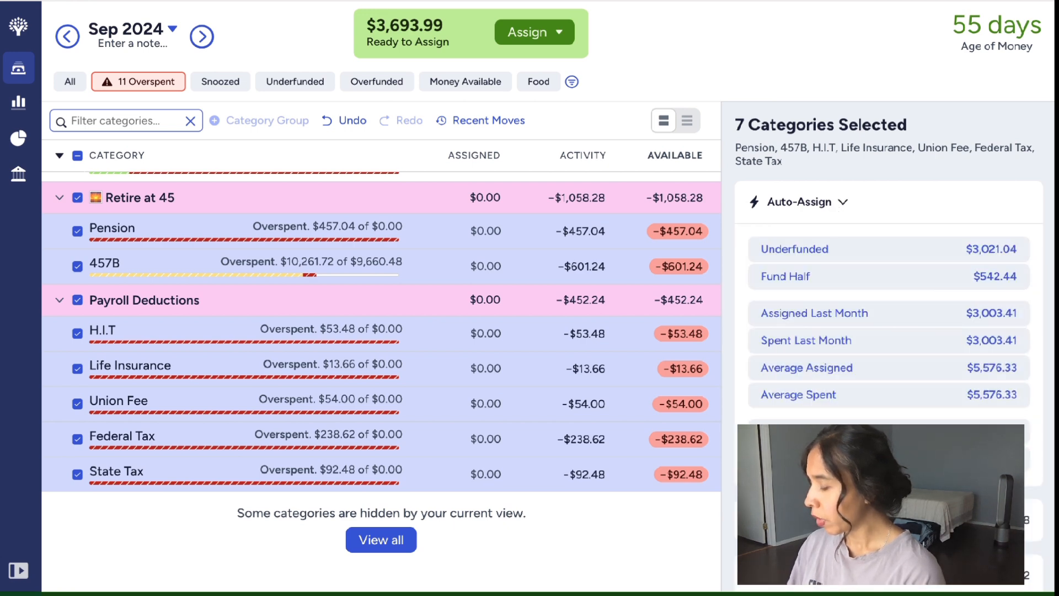
{"action": "left_click", "coordinate": [794, 249]}
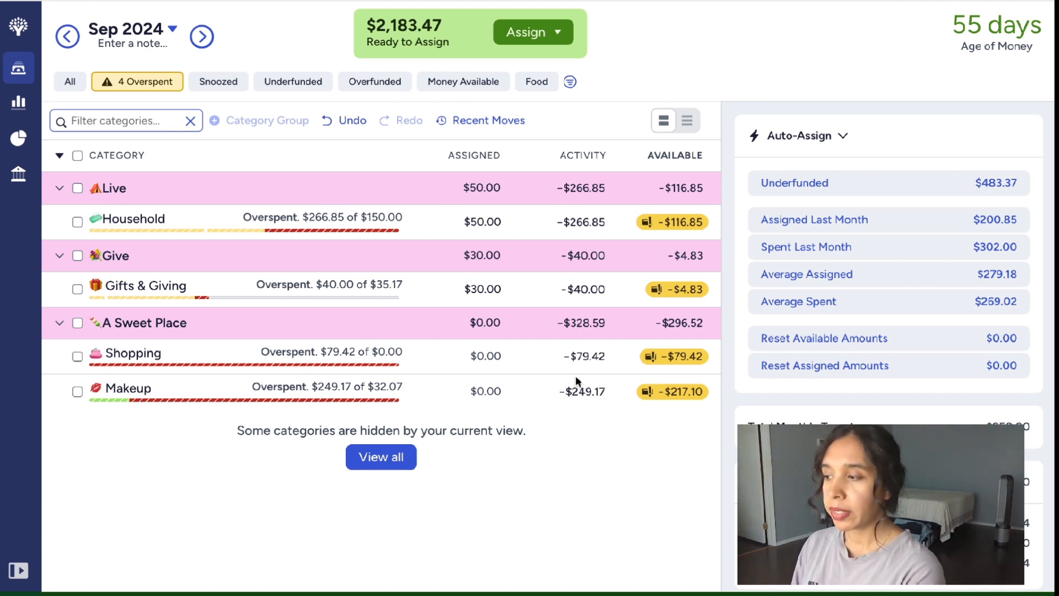
- Show all budget categories and assign $15.00 to Yearly Memberships in the Indubitably group
{"action": "left_click", "coordinate": [75, 86]}
{"action": "scroll", "coordinate": [296, 313], "scroll_direction": "down", "scroll_amount": 10}
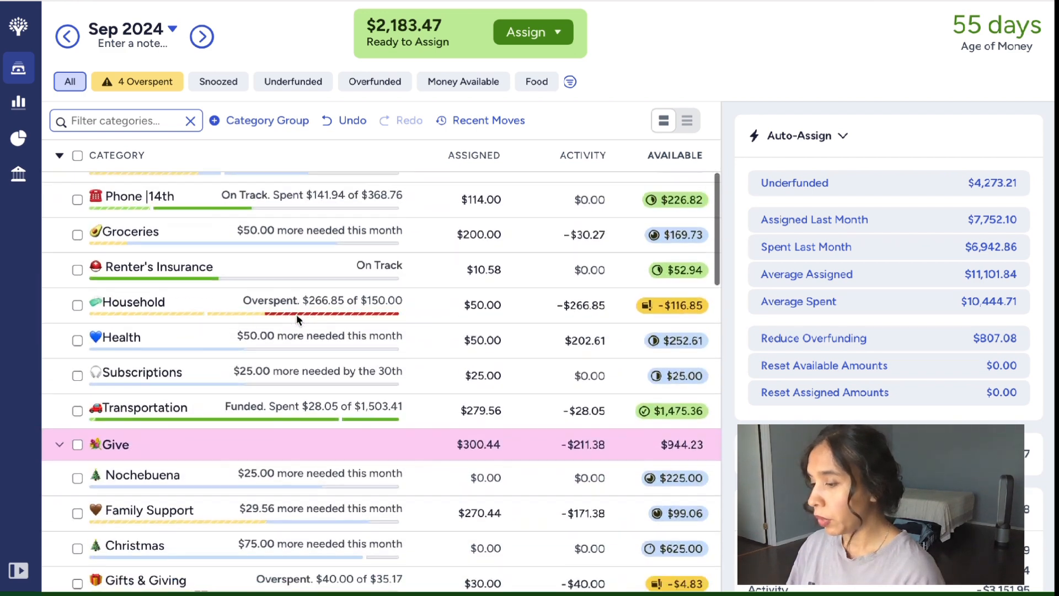
{"action": "scroll", "coordinate": [296, 313], "scroll_direction": "down", "scroll_amount": 2}
{"action": "left_click", "coordinate": [485, 431]}
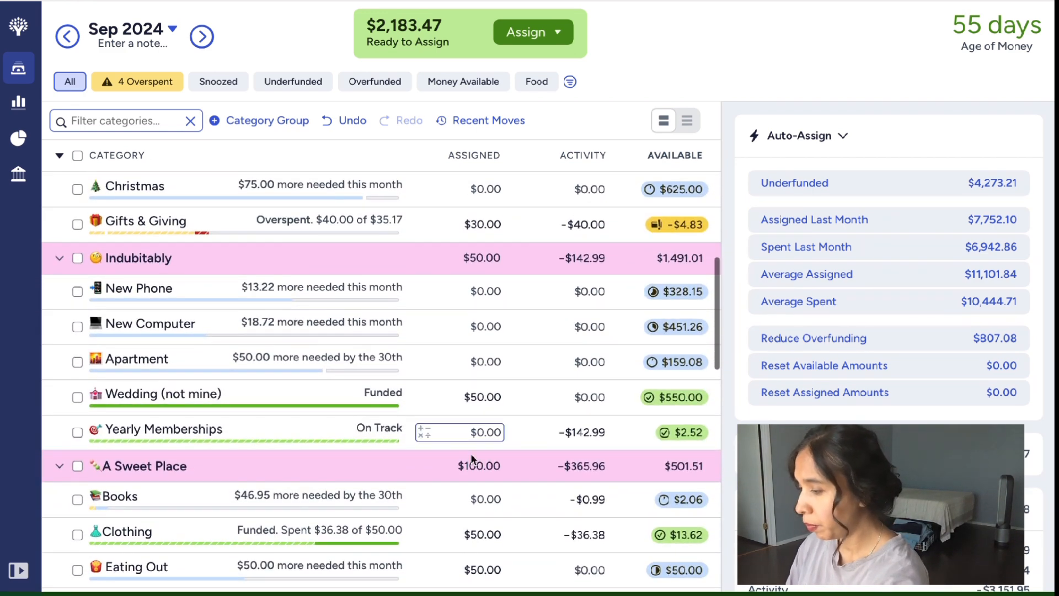
{"action": "type", "text": "15"}
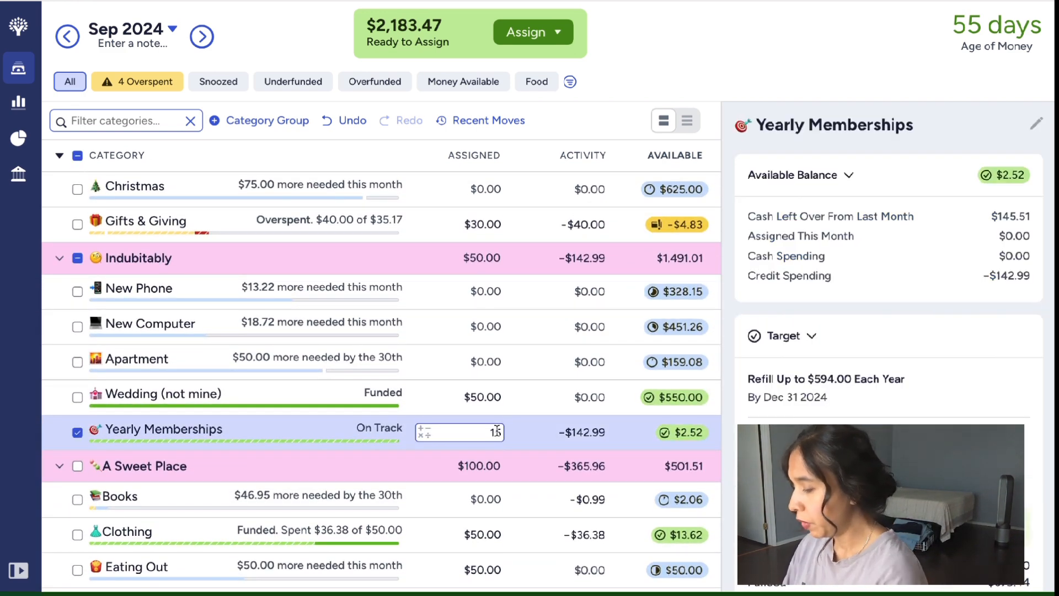
{"action": "key", "text": "Return"}
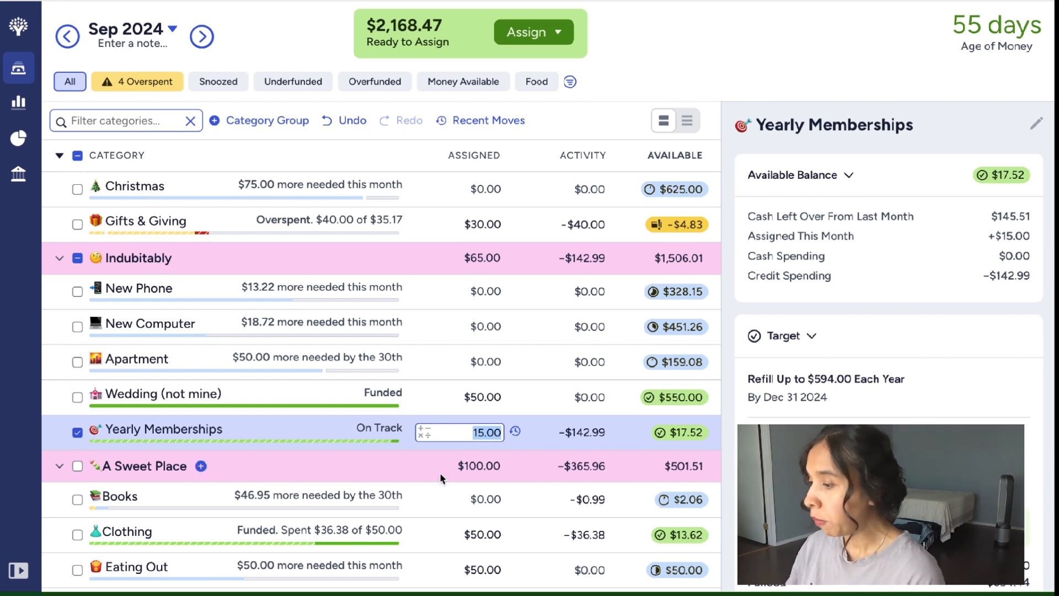
- Set the assigned amount for the Rent category in the Live group to $1,275.00
{"action": "scroll", "coordinate": [439, 472], "scroll_direction": "up", "scroll_amount": 15}
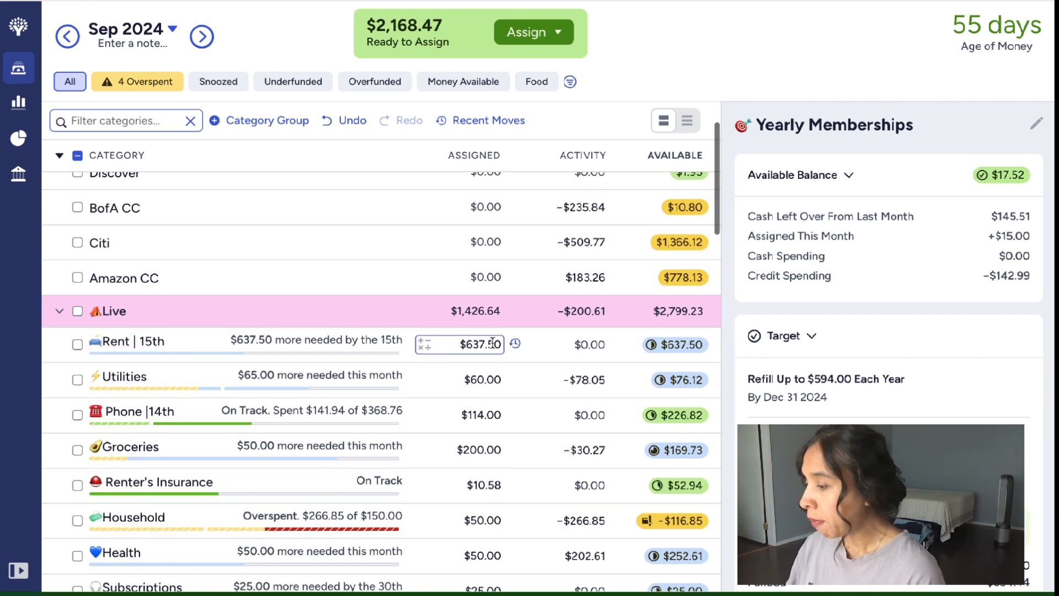
{"action": "left_click", "coordinate": [469, 344]}
{"action": "type", "text": "127"}
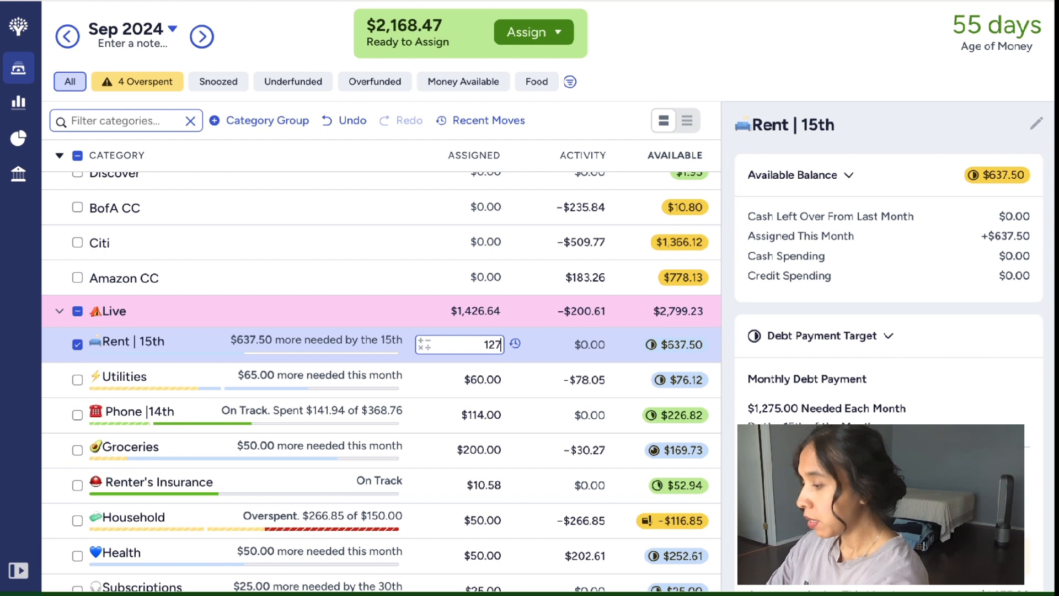
{"action": "key", "text": "Return"}
{"action": "left_click", "coordinate": [497, 347]}
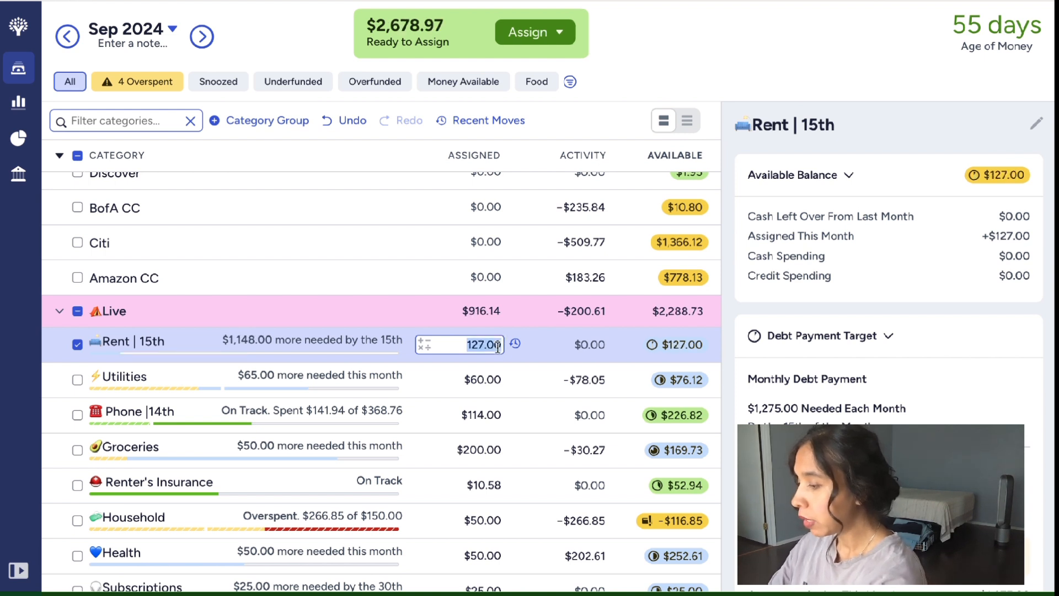
{"action": "type", "text": "1275"}
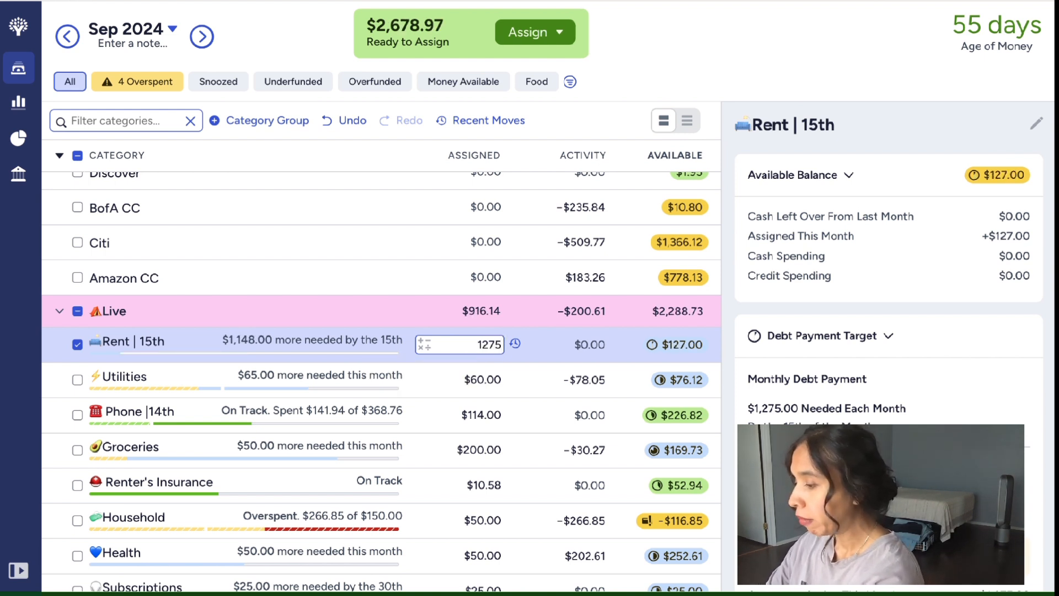
{"action": "left_click", "coordinate": [491, 379]}
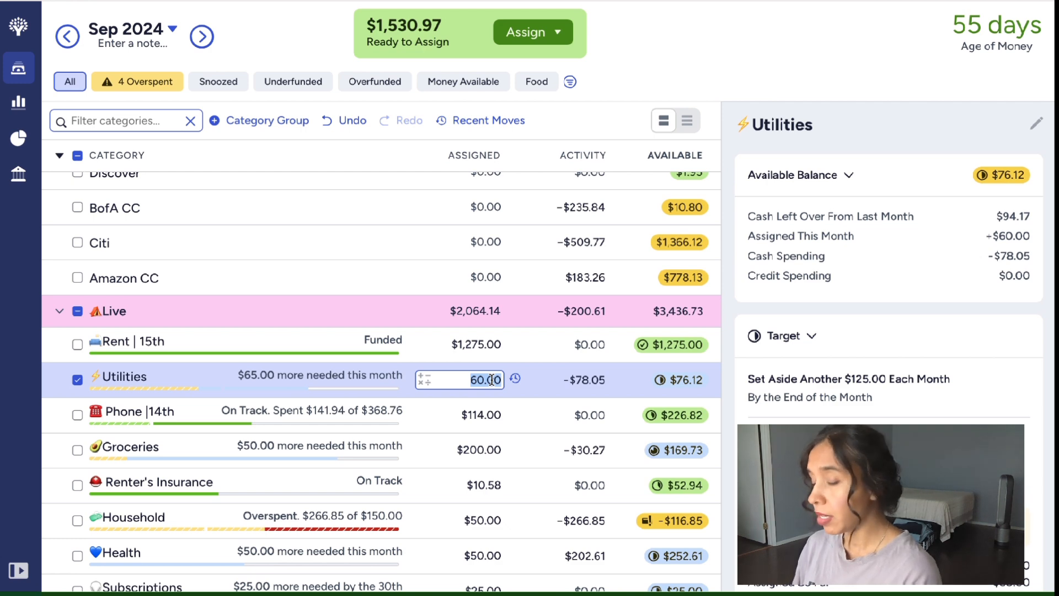
- Set the assigned amount for the Groceries category to $250.00
{"action": "scroll", "coordinate": [491, 380], "scroll_direction": "down", "scroll_amount": 1}
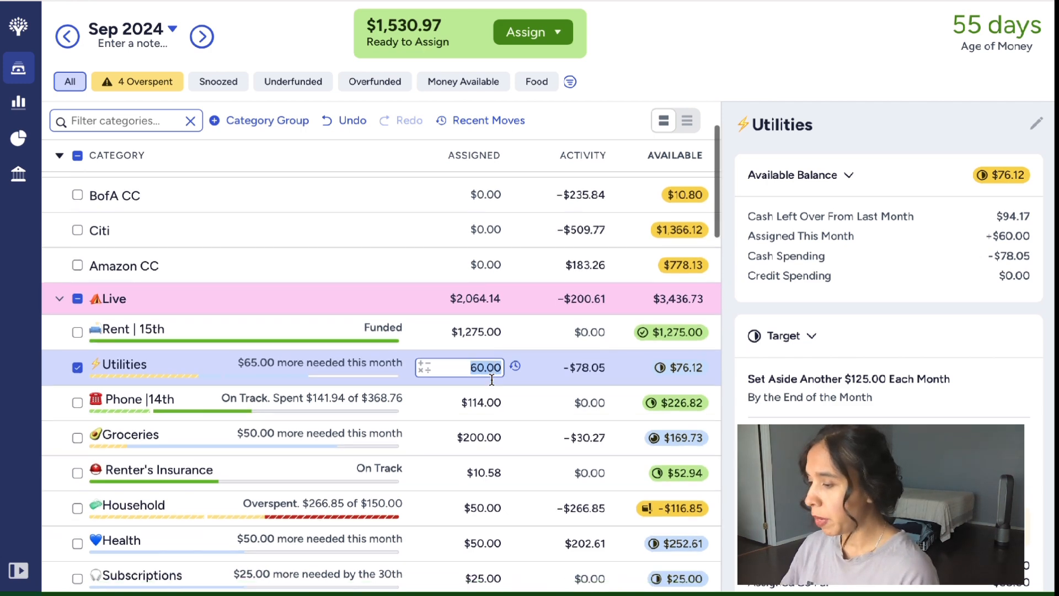
{"action": "left_click", "coordinate": [483, 400]}
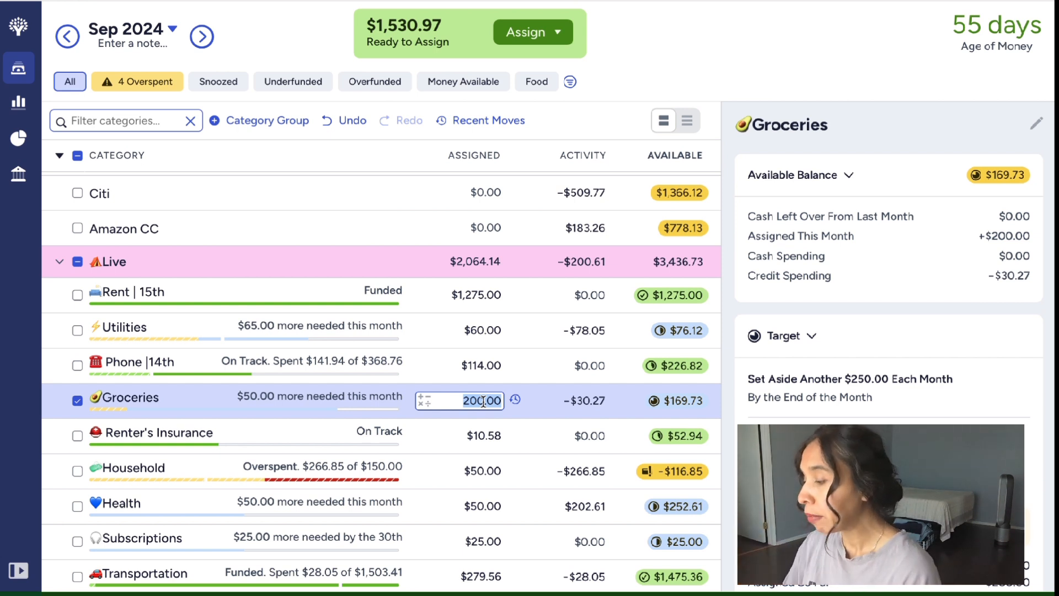
{"action": "type", "text": "250"}
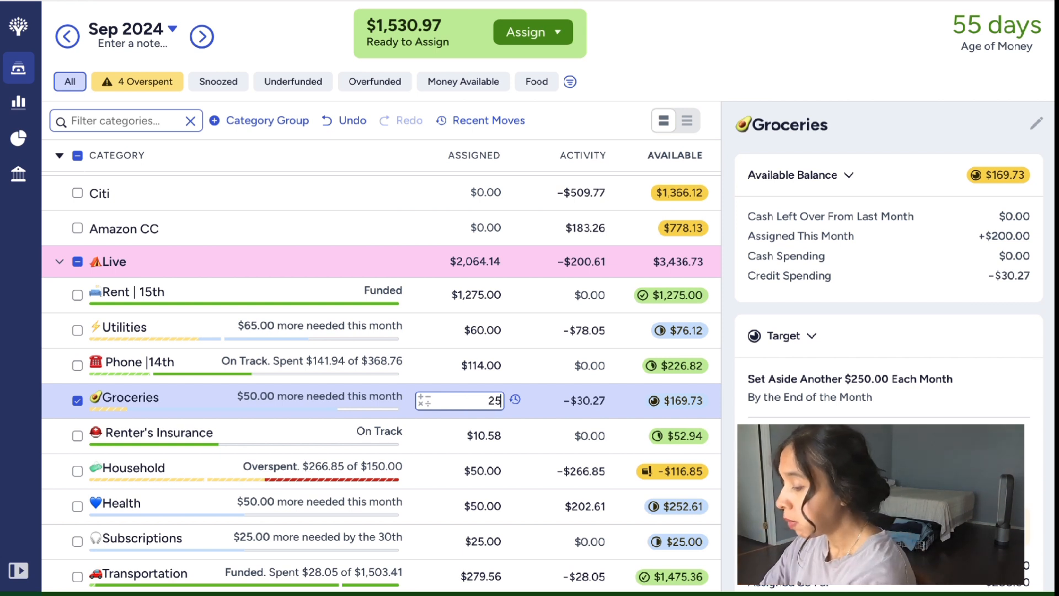
{"action": "left_click", "coordinate": [494, 435]}
- Cover the overspending in the Household category with money from Inflow: Ready to Assign
{"action": "left_click", "coordinate": [495, 469]}
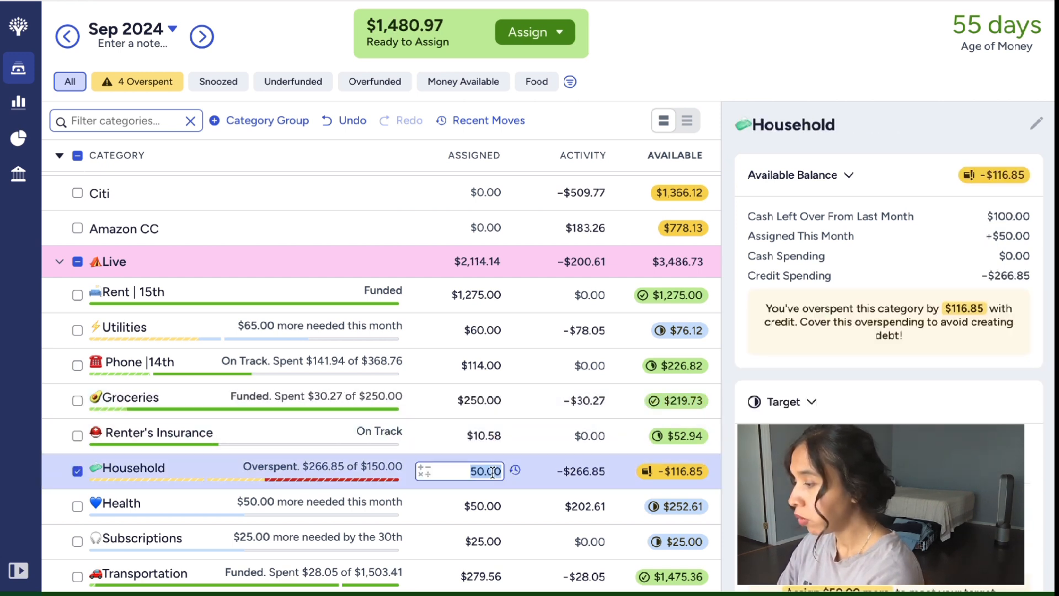
{"action": "left_click", "coordinate": [661, 473]}
{"action": "type", "text": "re"}
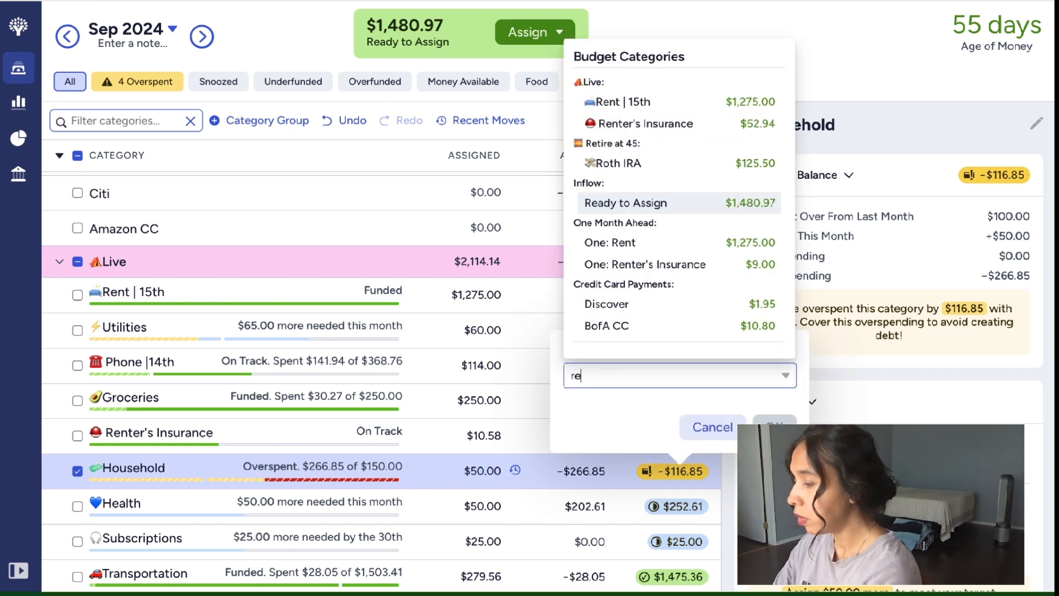
{"action": "type", "text": "ady"}
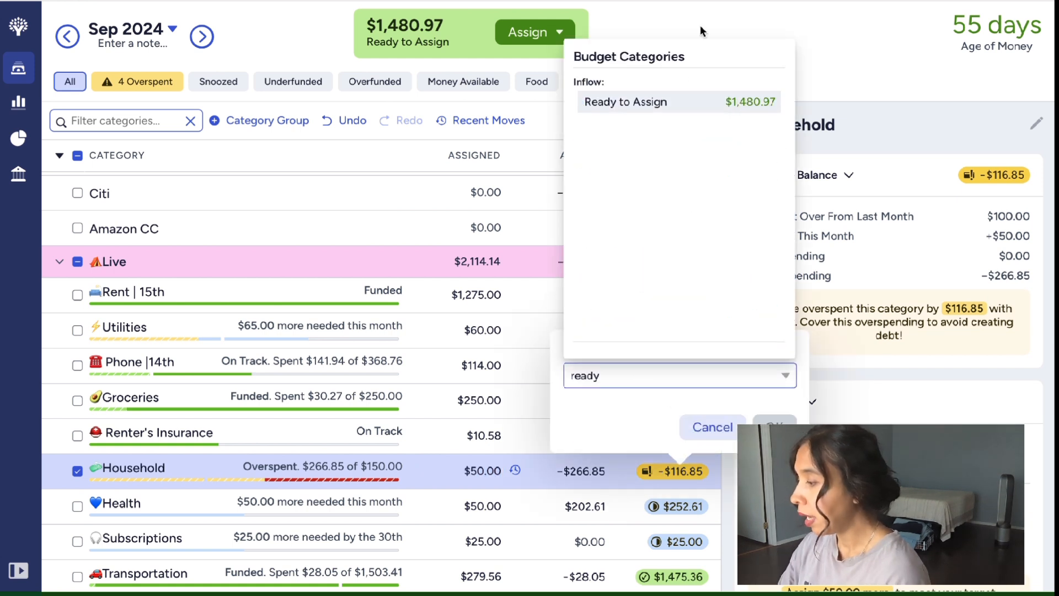
{"action": "left_click", "coordinate": [666, 103]}
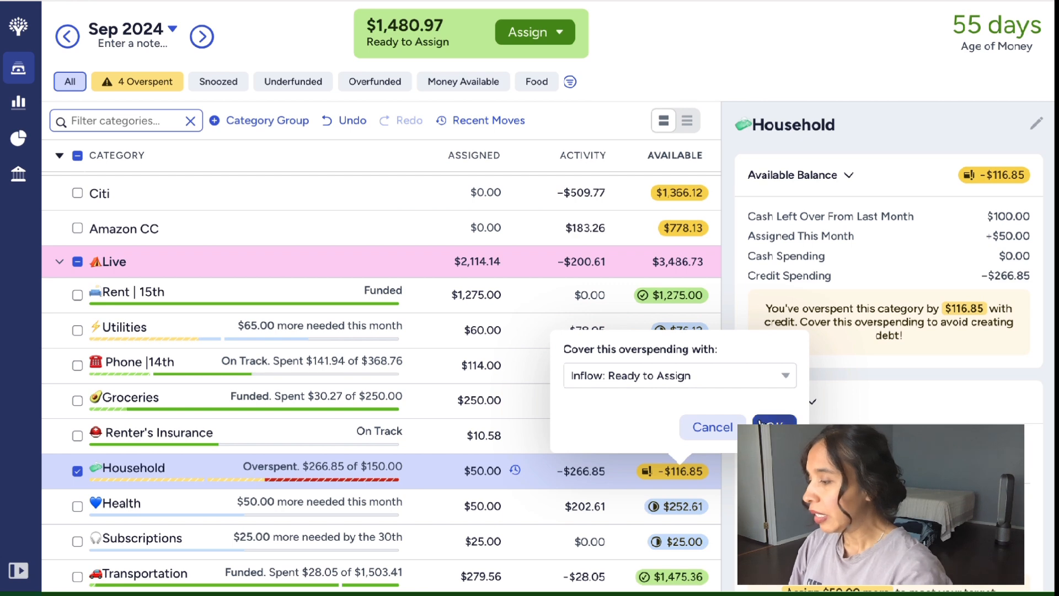
{"action": "left_click", "coordinate": [774, 424]}
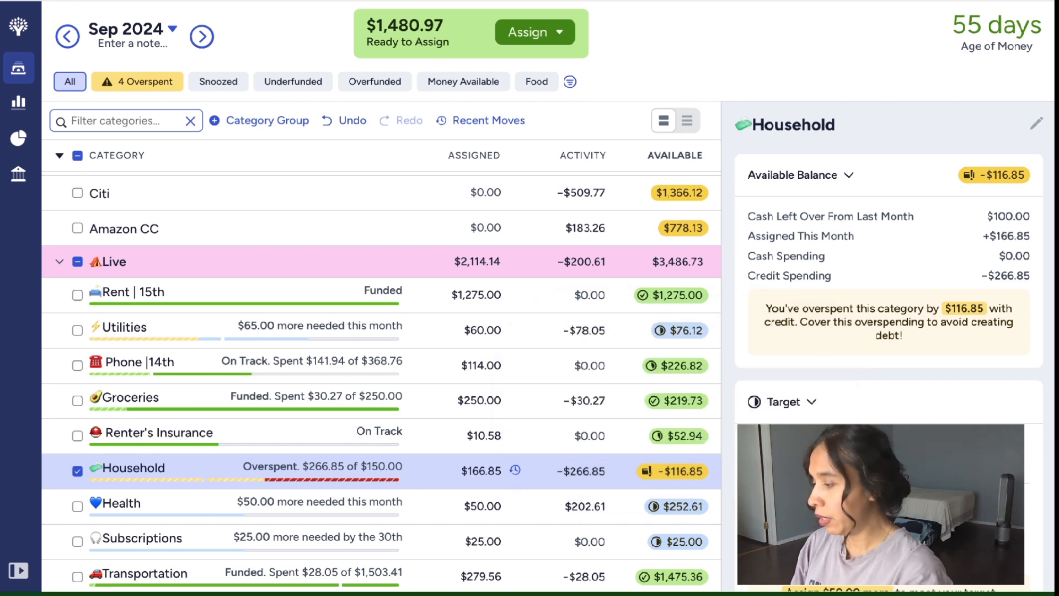
{"action": "scroll", "coordinate": [630, 481], "scroll_direction": "down", "scroll_amount": 1}
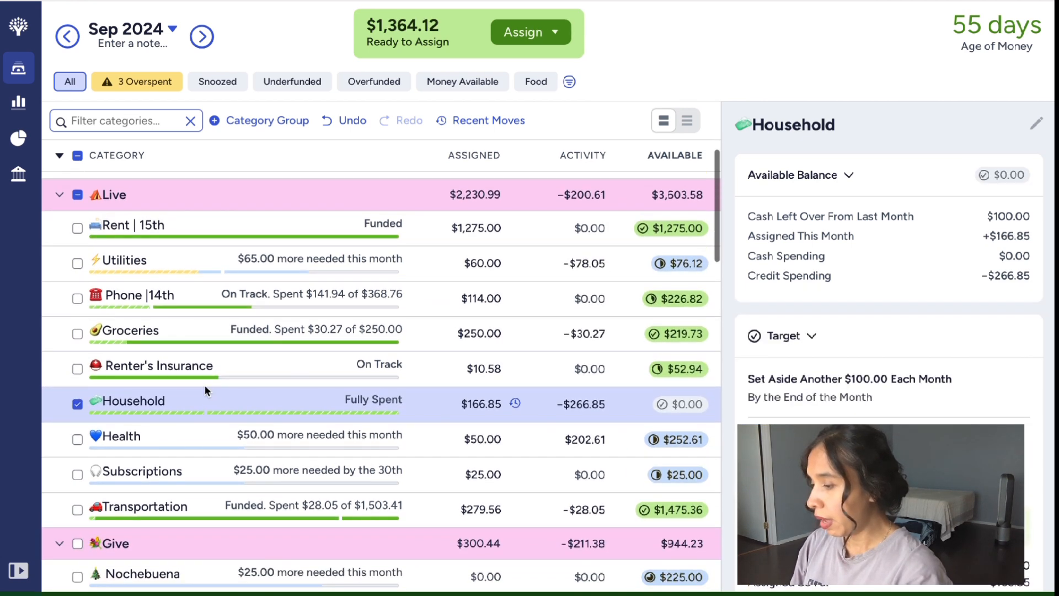
{"action": "left_click", "coordinate": [78, 409]}
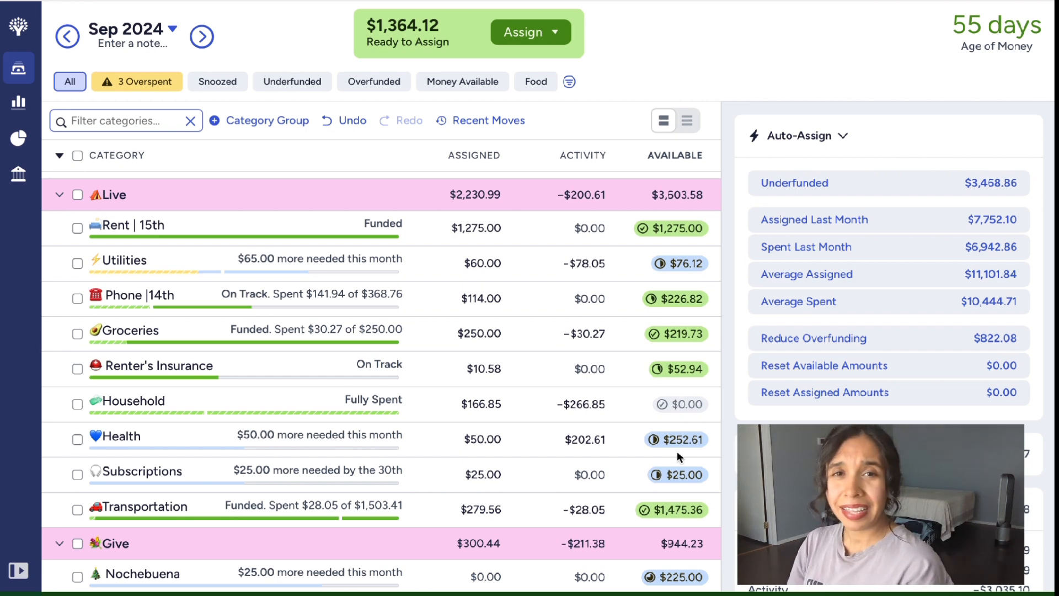
- Set the assigned amount for the Subscriptions category to $50.00
{"action": "scroll", "coordinate": [677, 451], "scroll_direction": "down", "scroll_amount": 2}
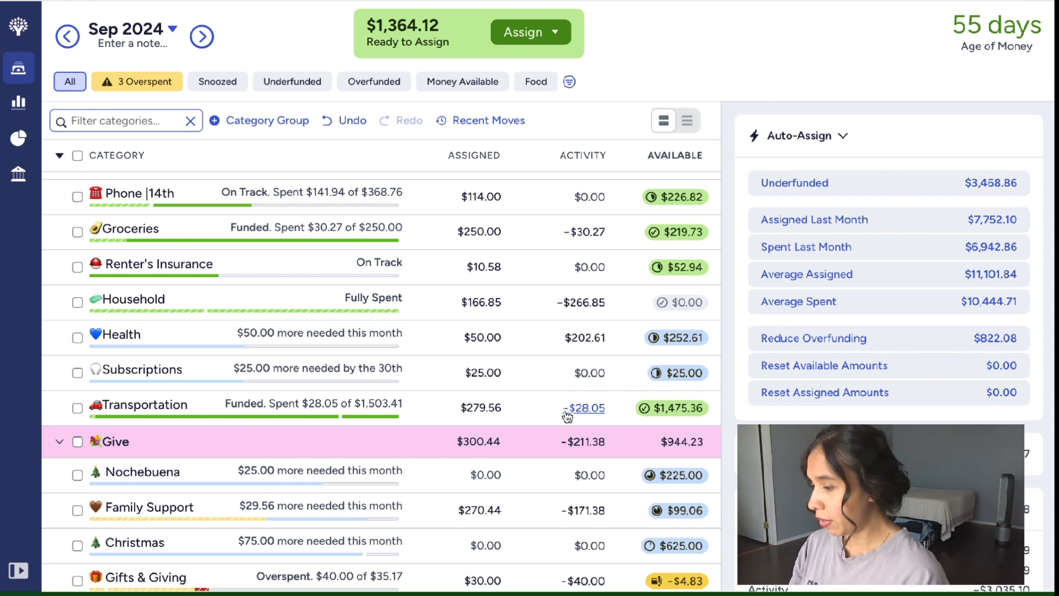
{"action": "left_click", "coordinate": [482, 373]}
{"action": "type", "text": "50"}
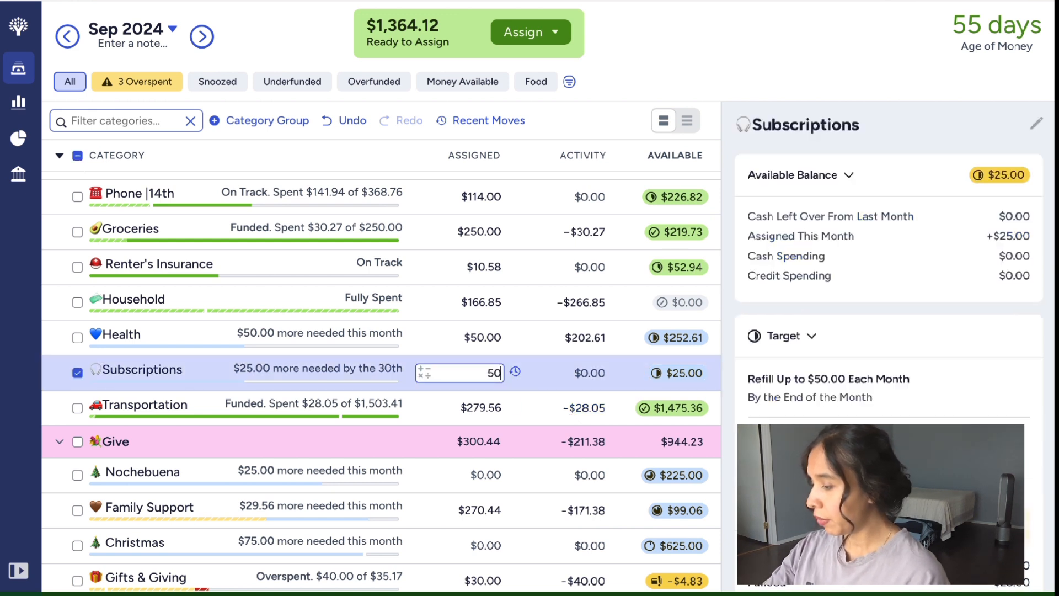
{"action": "key", "text": "Return"}
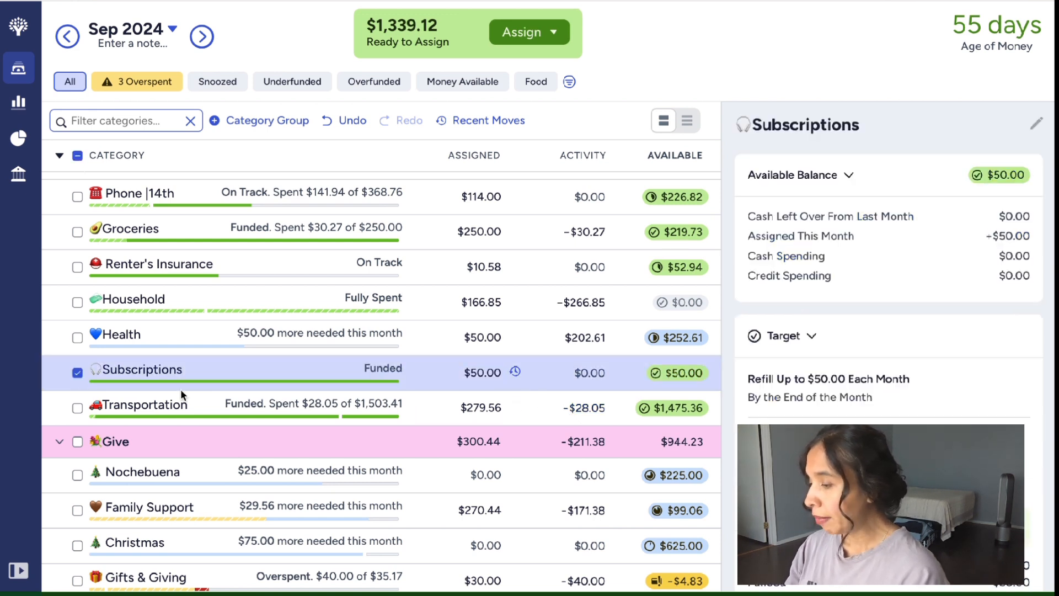
{"action": "left_click", "coordinate": [77, 373]}
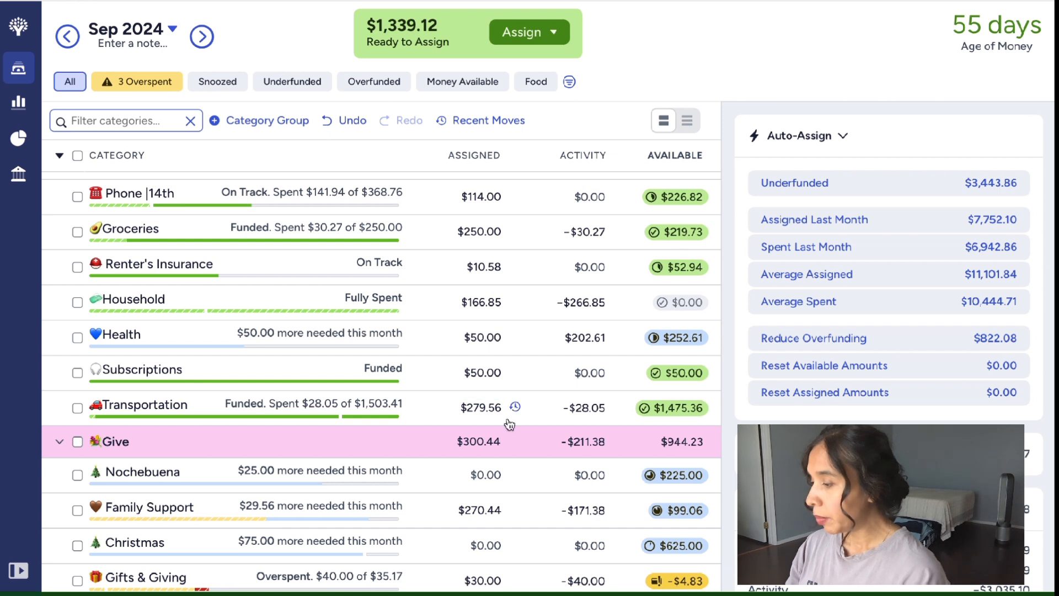
- Review the Transportation category's auto-assign averages and set its assigned amount to $560.00
{"action": "left_click", "coordinate": [485, 408]}
{"action": "scroll", "coordinate": [889, 342], "scroll_direction": "down", "scroll_amount": 4}
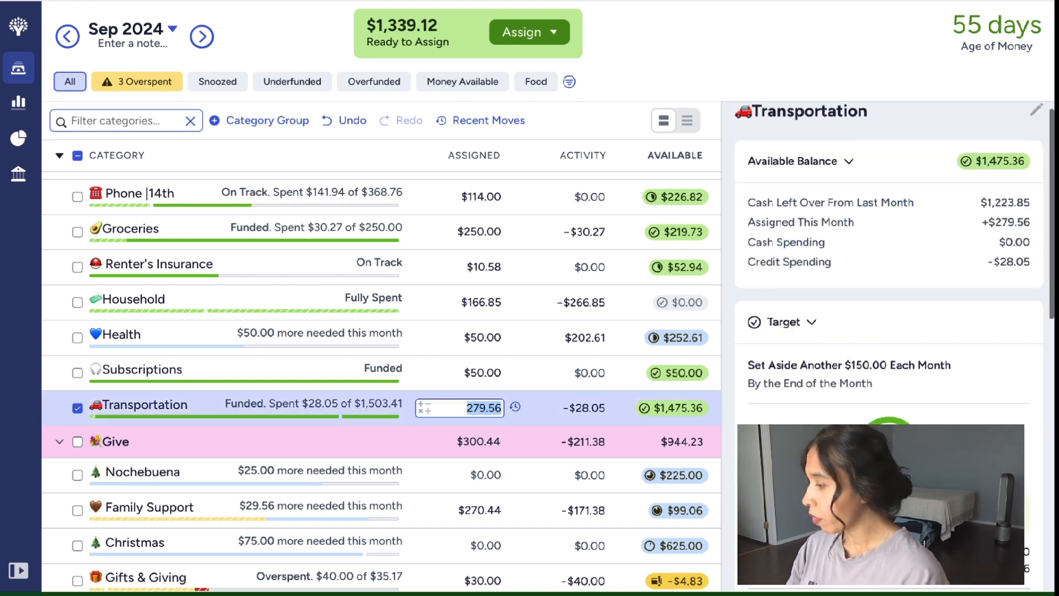
{"action": "scroll", "coordinate": [889, 342], "scroll_direction": "down", "scroll_amount": 6}
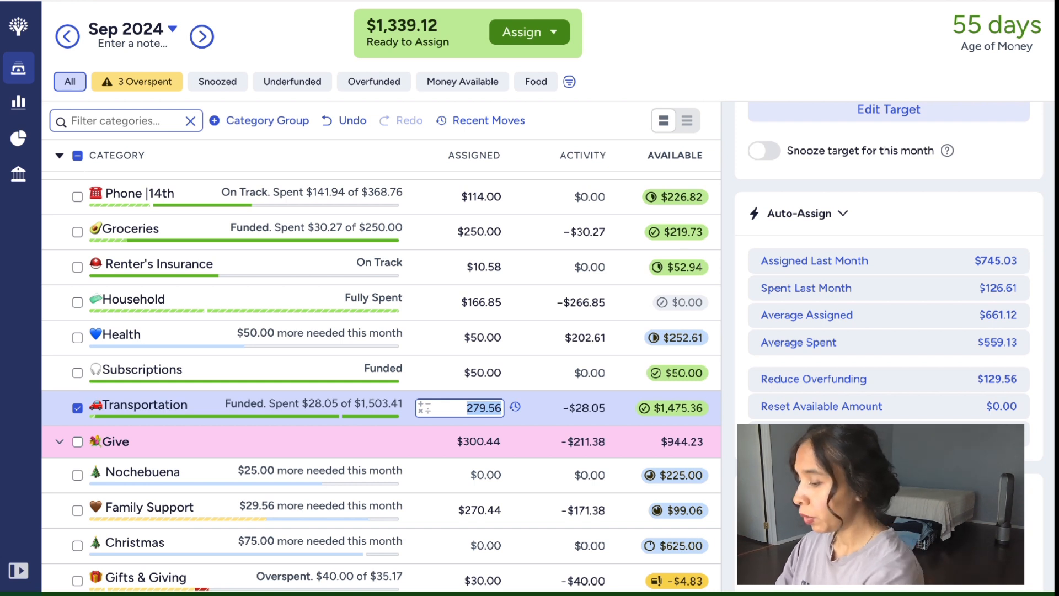
{"action": "type", "text": "560"}
{"action": "key", "text": "Return"}
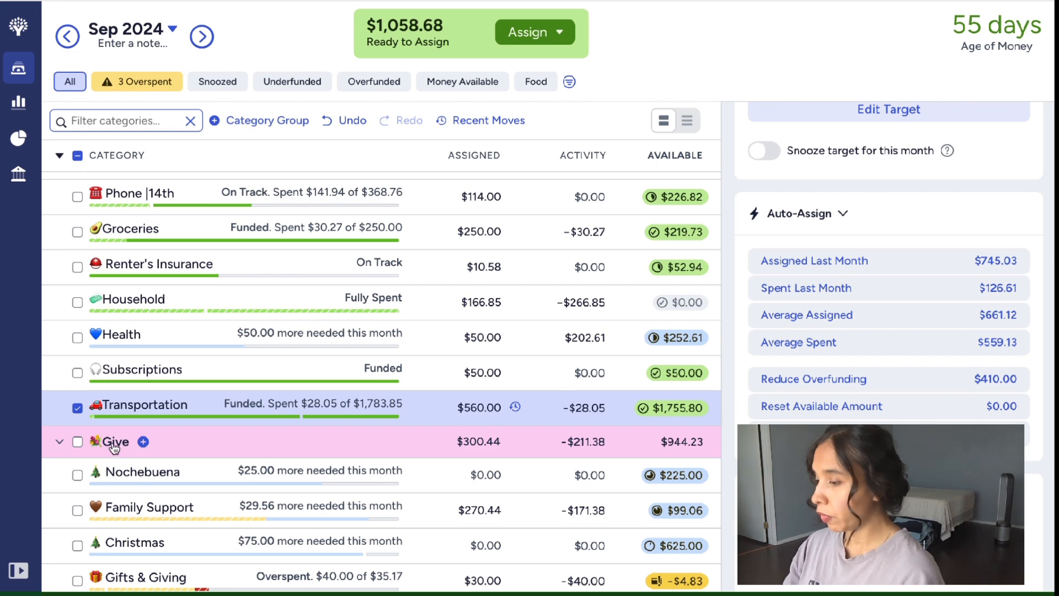
{"action": "left_click", "coordinate": [77, 408]}
- Set the assigned amounts in the Give group to $25.00 for Nochebuena and $75.00 for Christmas
{"action": "scroll", "coordinate": [399, 448], "scroll_direction": "down", "scroll_amount": 1}
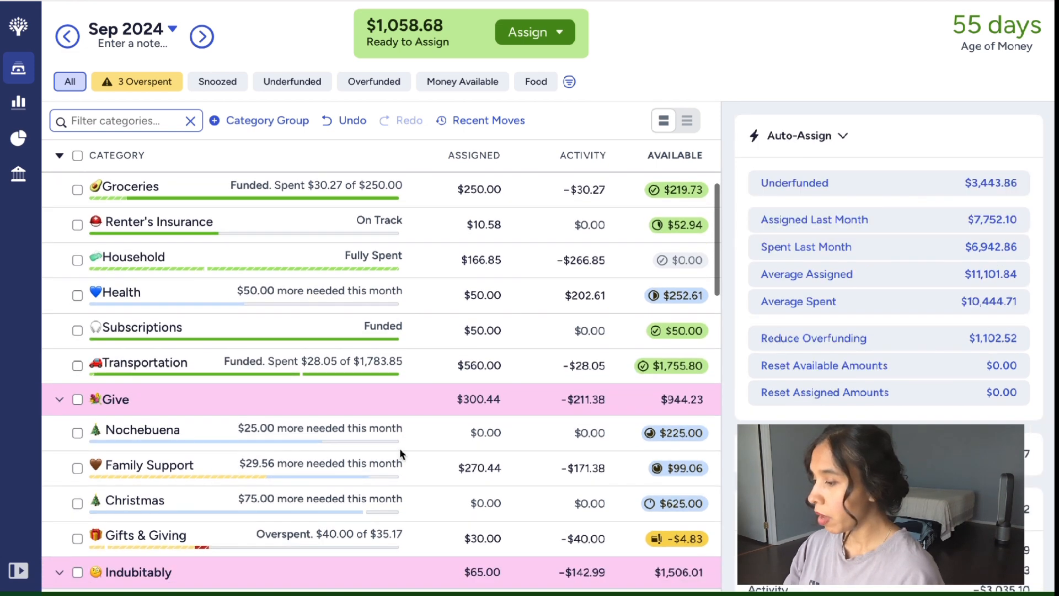
{"action": "left_click", "coordinate": [483, 433]}
{"action": "type", "text": "25"}
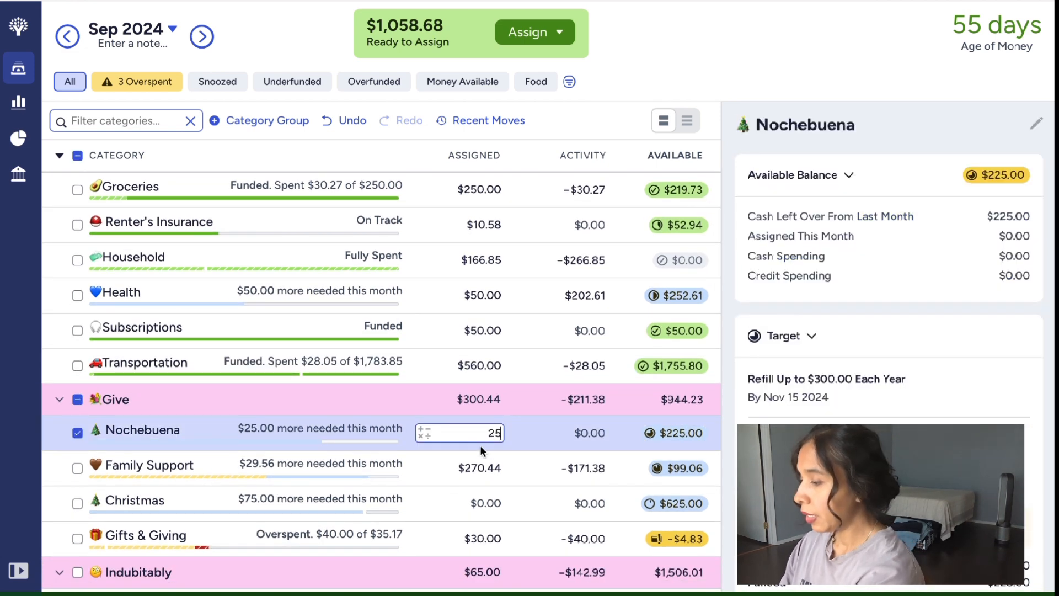
{"action": "left_click", "coordinate": [500, 469]}
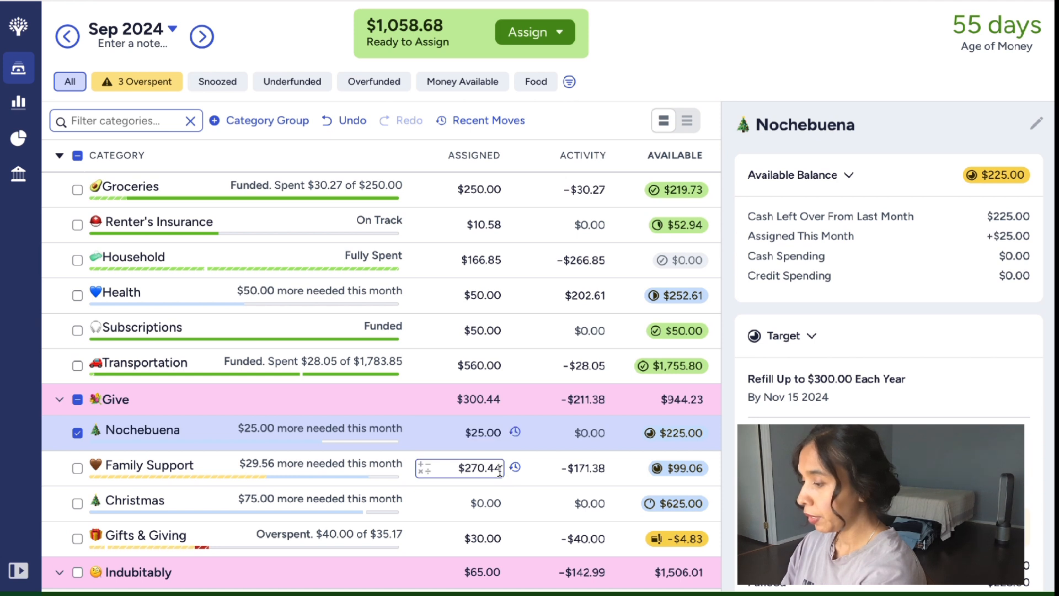
{"action": "left_click", "coordinate": [491, 502]}
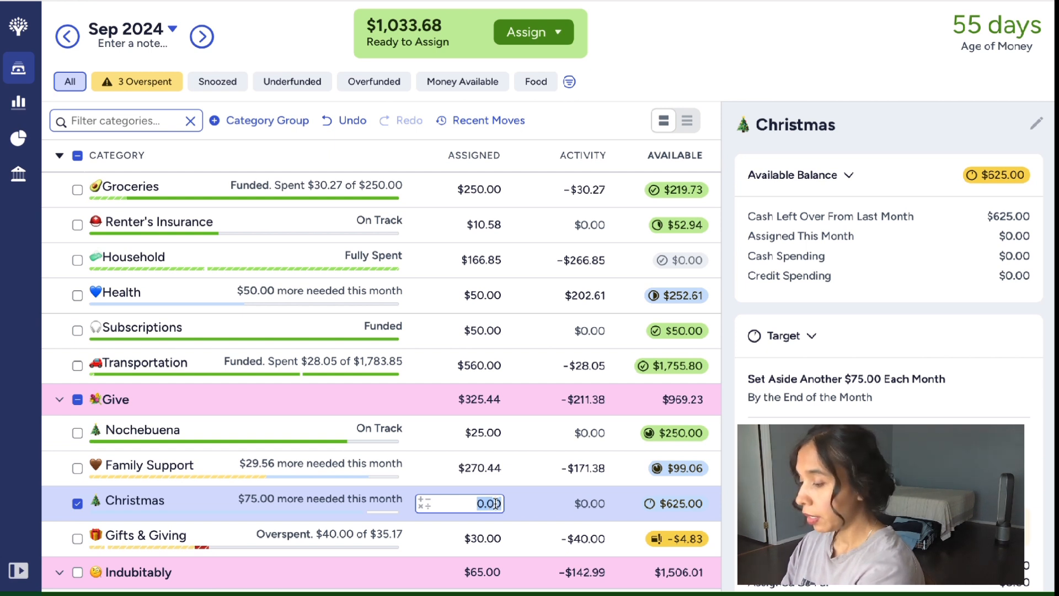
{"action": "type", "text": "75"}
- Set the assigned amount for the Gifts & Giving category to $50.00
{"action": "left_click", "coordinate": [485, 538]}
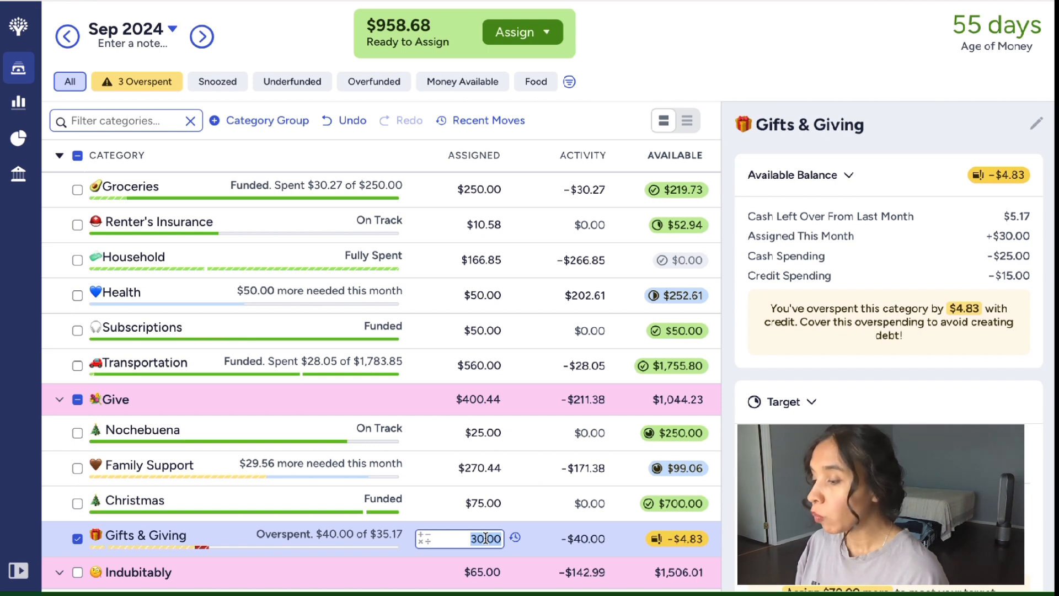
{"action": "type", "text": "50"}
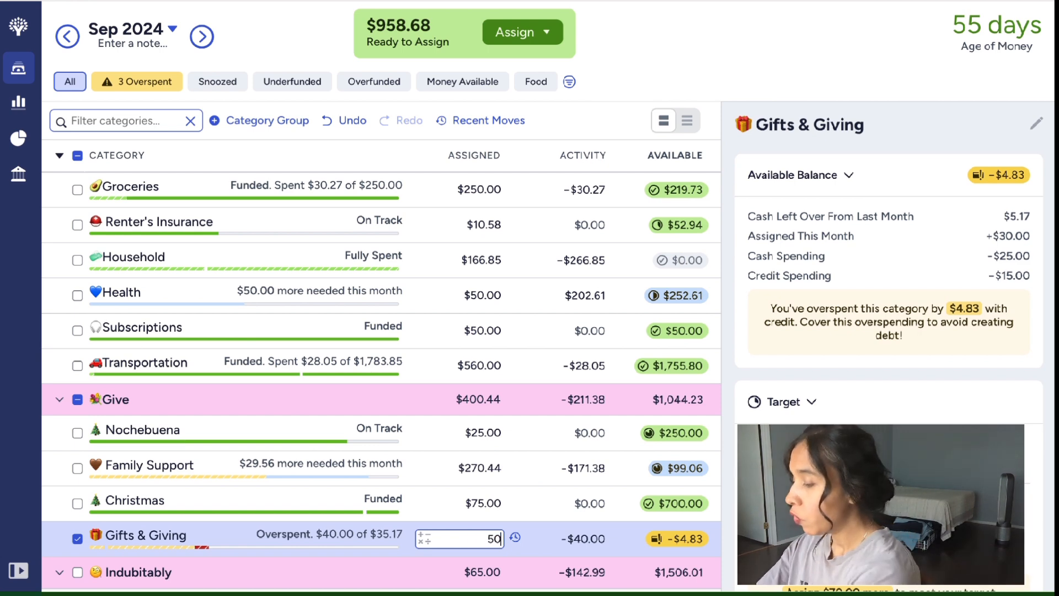
{"action": "key", "text": "Return"}
{"action": "scroll", "coordinate": [398, 527], "scroll_direction": "down", "scroll_amount": 3}
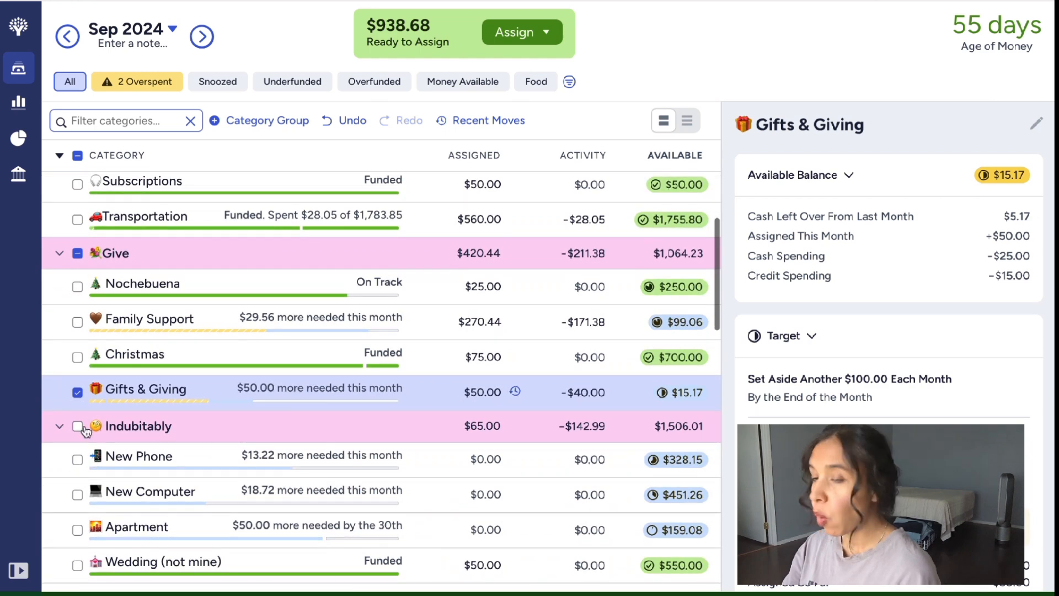
{"action": "left_click", "coordinate": [78, 393]}
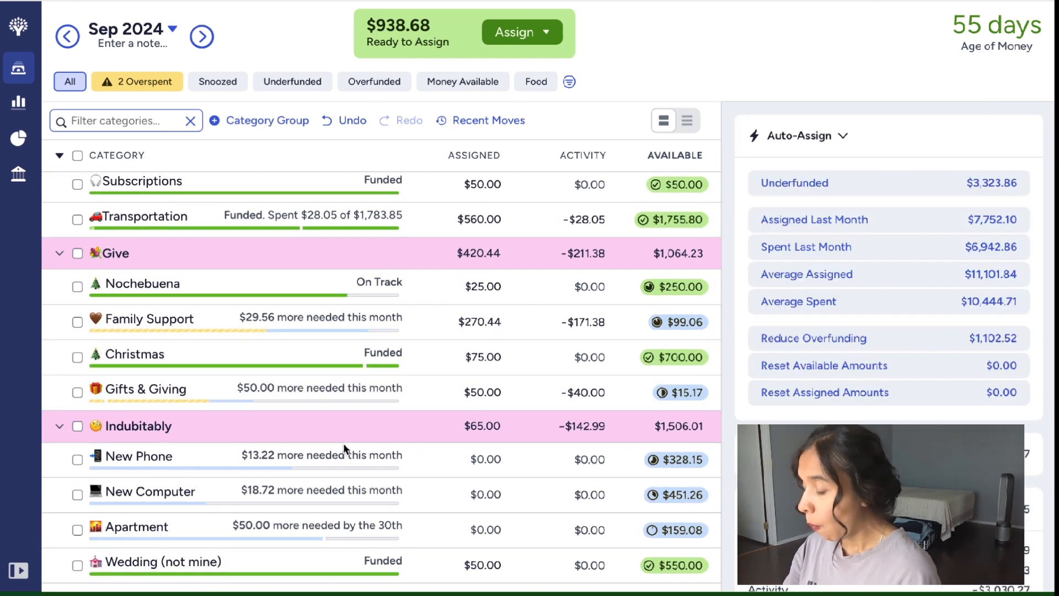
{"action": "scroll", "coordinate": [343, 443], "scroll_direction": "down", "scroll_amount": 2}
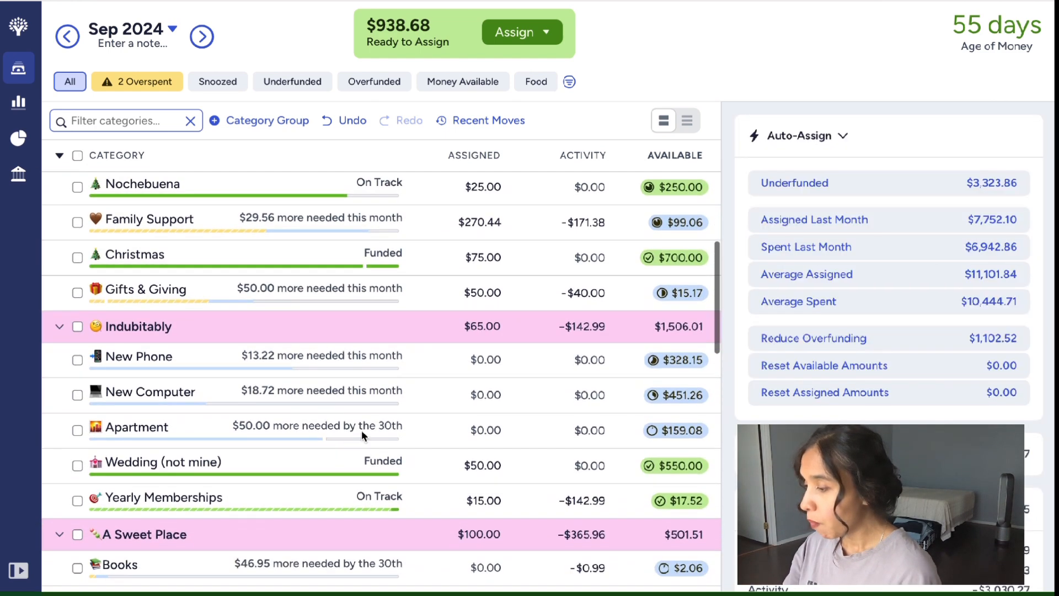
{"action": "left_click", "coordinate": [78, 359]}
{"action": "left_click", "coordinate": [78, 395]}
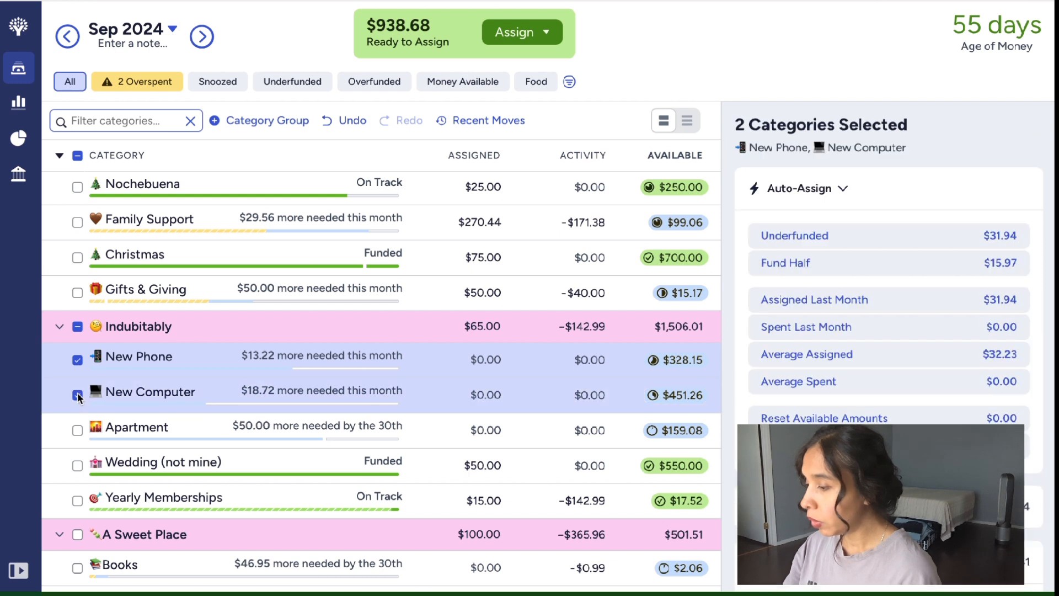
{"action": "left_click", "coordinate": [78, 430]}
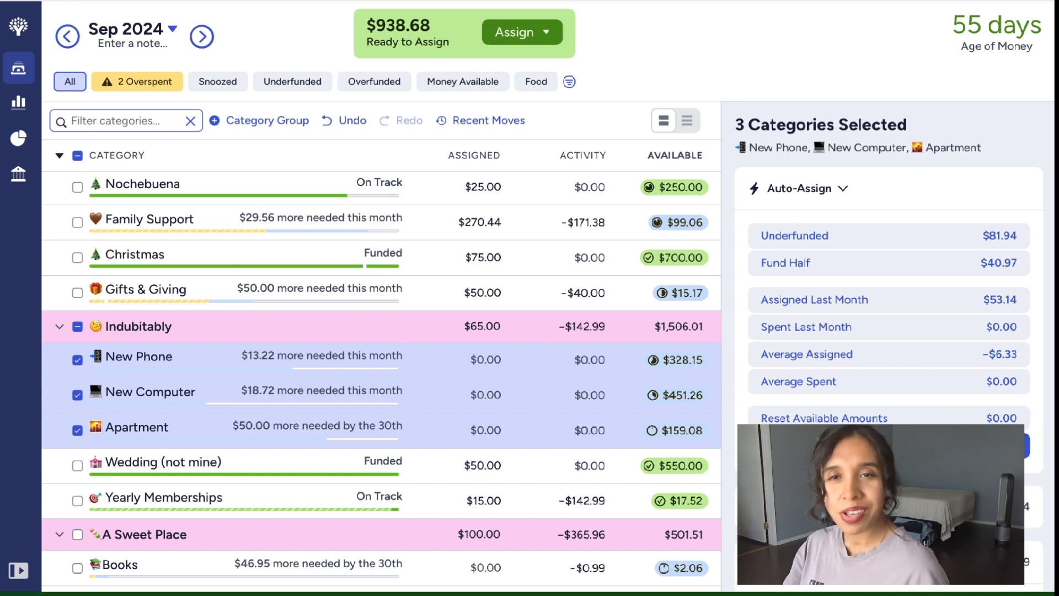
{"action": "left_click", "coordinate": [77, 431]}
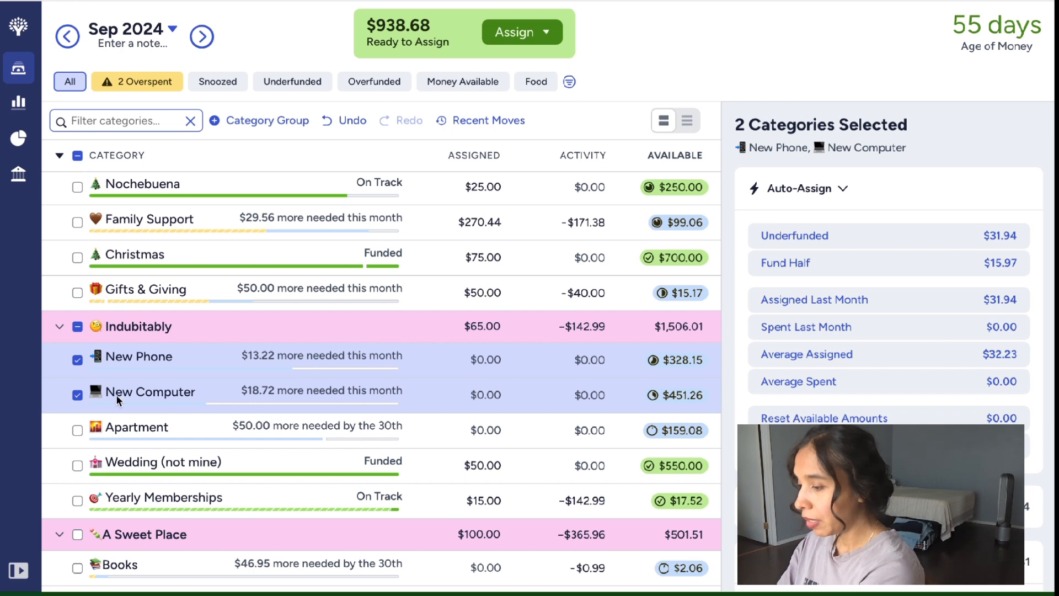
{"action": "left_click", "coordinate": [78, 395]}
{"action": "left_click", "coordinate": [78, 359]}
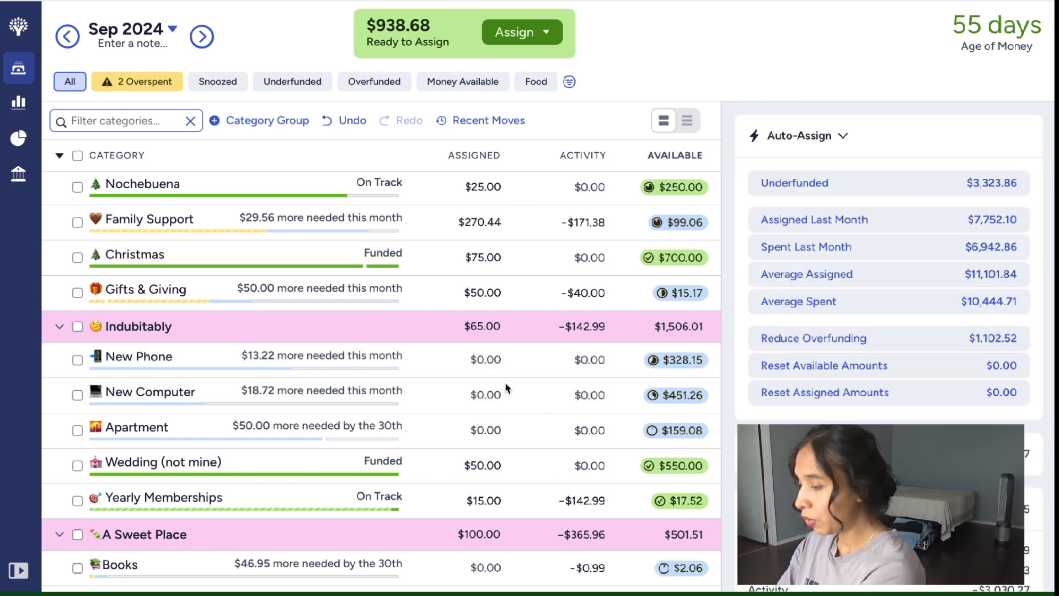
- Set the assigned amount for the New Phone category to $13.22
{"action": "left_click", "coordinate": [486, 359]}
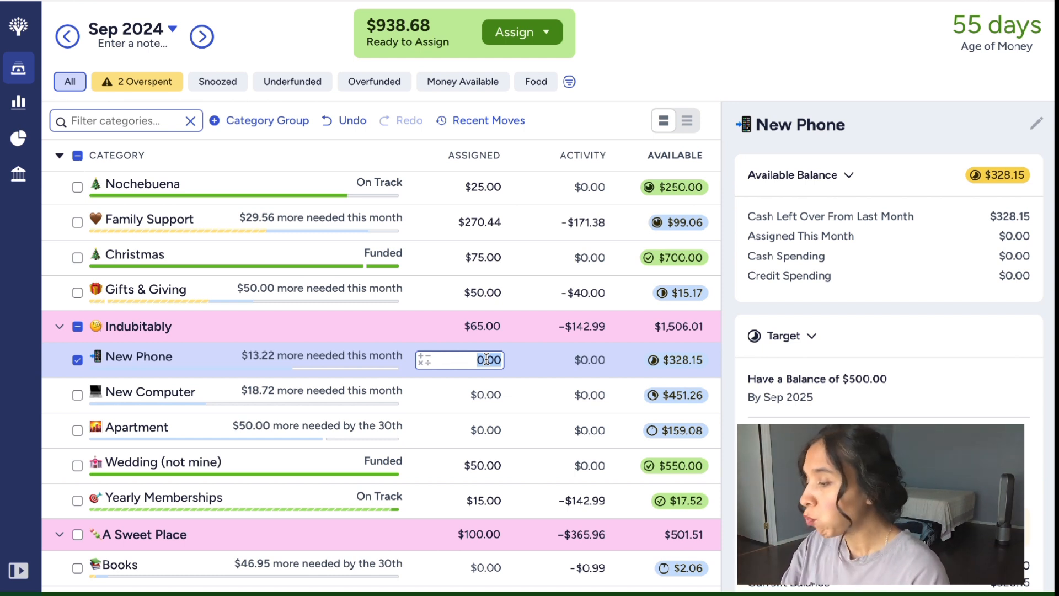
{"action": "type", "text": "2"}
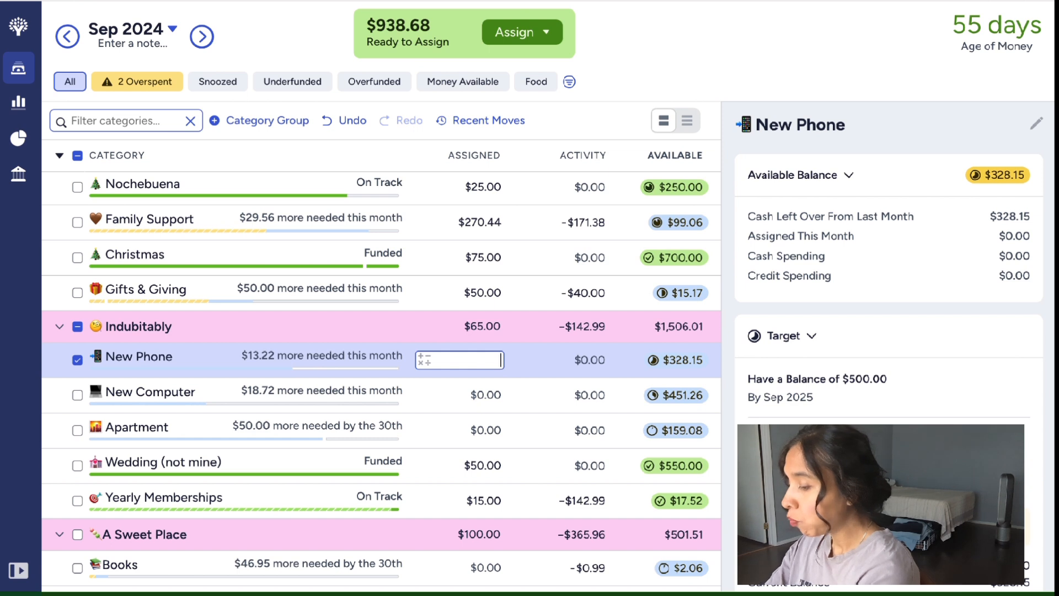
{"action": "type", "text": "13.224"}
{"action": "key", "text": "BackSpace"}
{"action": "key", "text": "BackSpace"}
{"action": "type", "text": "2"}
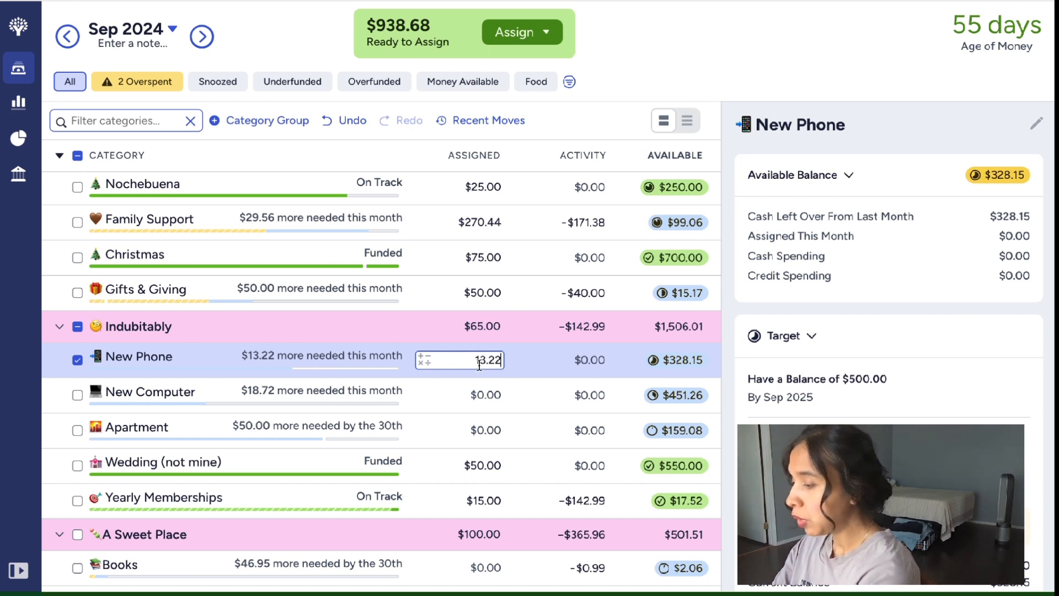
- Set the assigned amount for the New Computer category to $18.72
{"action": "left_click", "coordinate": [480, 395]}
{"action": "type", "text": "1"}
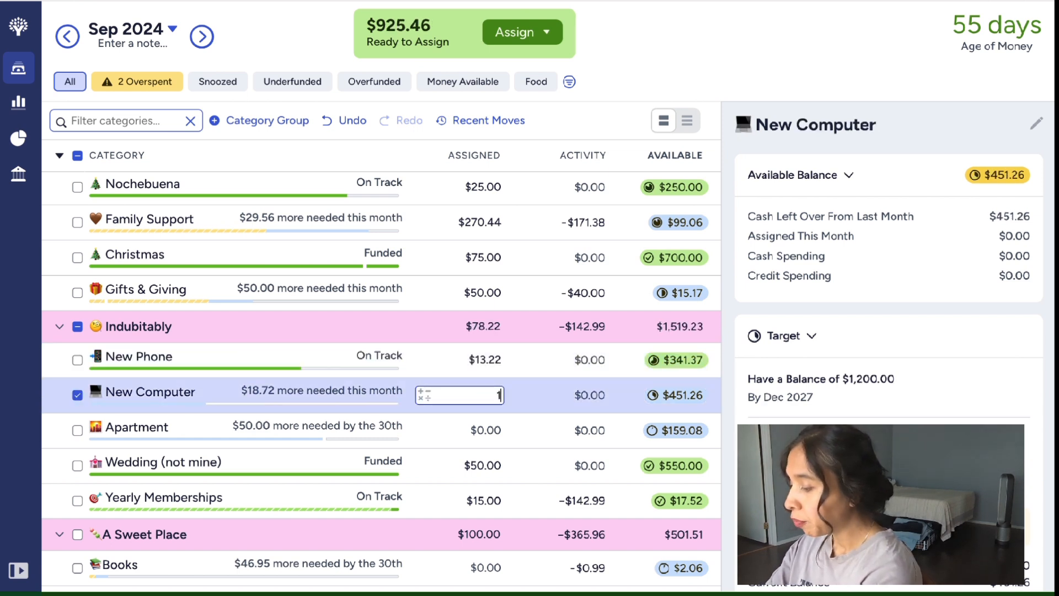
{"action": "type", "text": "8.72"}
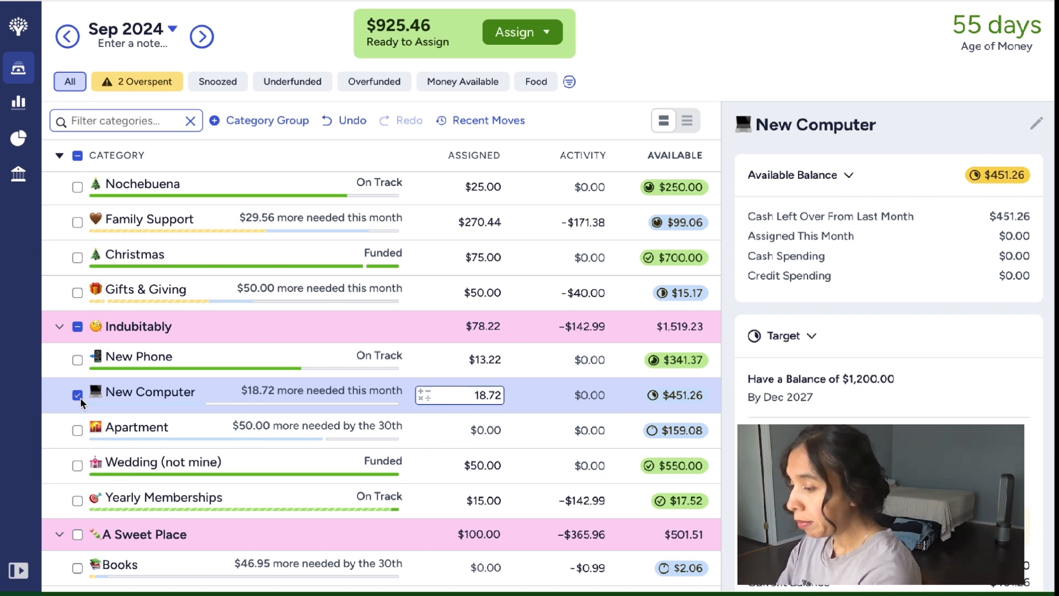
{"action": "key", "text": "Return"}
- Set the assigned amount for the Apartment category to $25.00
{"action": "left_click", "coordinate": [492, 429]}
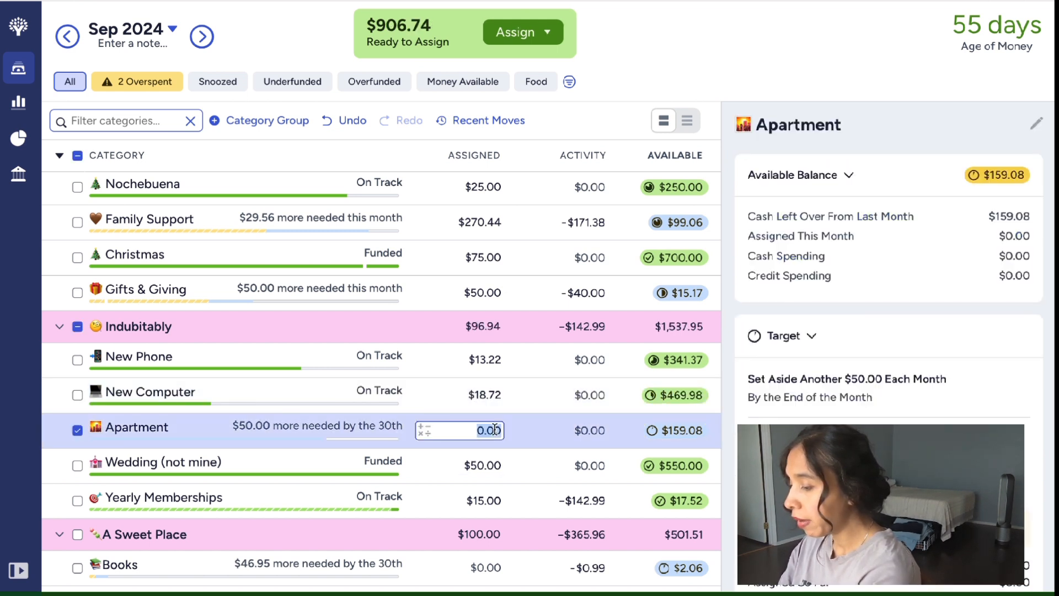
{"action": "type", "text": "25"}
{"action": "key", "text": "Return"}
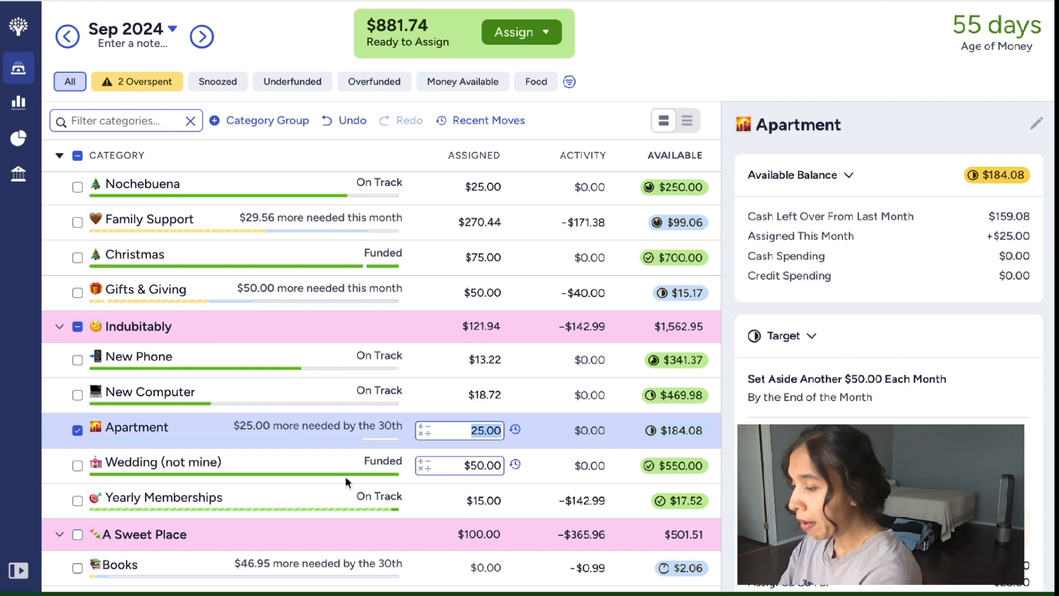
{"action": "left_click", "coordinate": [77, 430]}
- Set the assigned amounts in the A Sweet Place group to $100.00 for Shopping and $37.63 for Entertainment
{"action": "scroll", "coordinate": [184, 495], "scroll_direction": "down", "scroll_amount": 1}
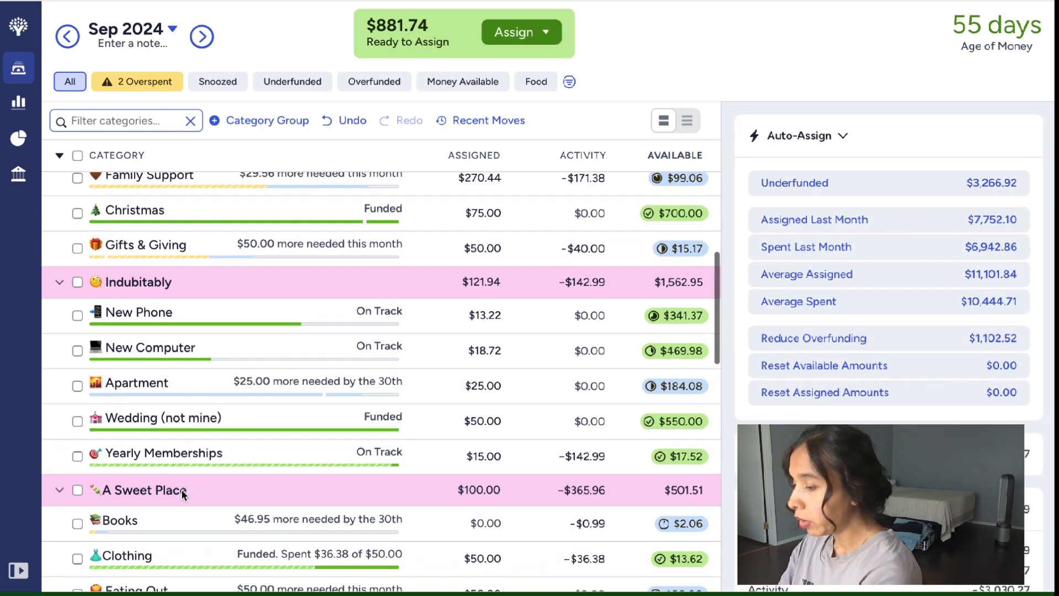
{"action": "scroll", "coordinate": [181, 488], "scroll_direction": "down", "scroll_amount": 3}
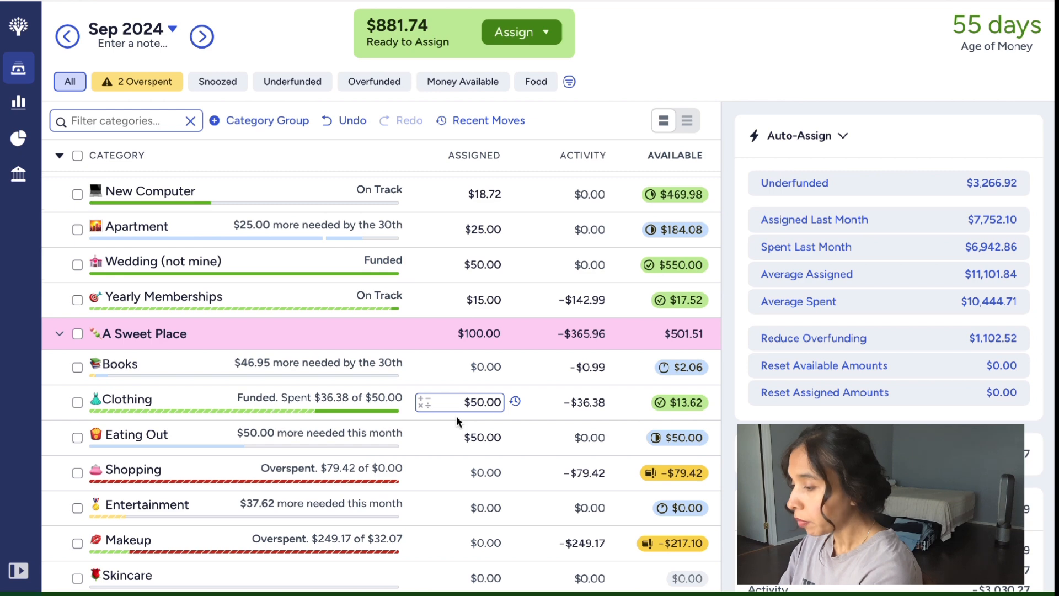
{"action": "scroll", "coordinate": [455, 415], "scroll_direction": "down", "scroll_amount": 1}
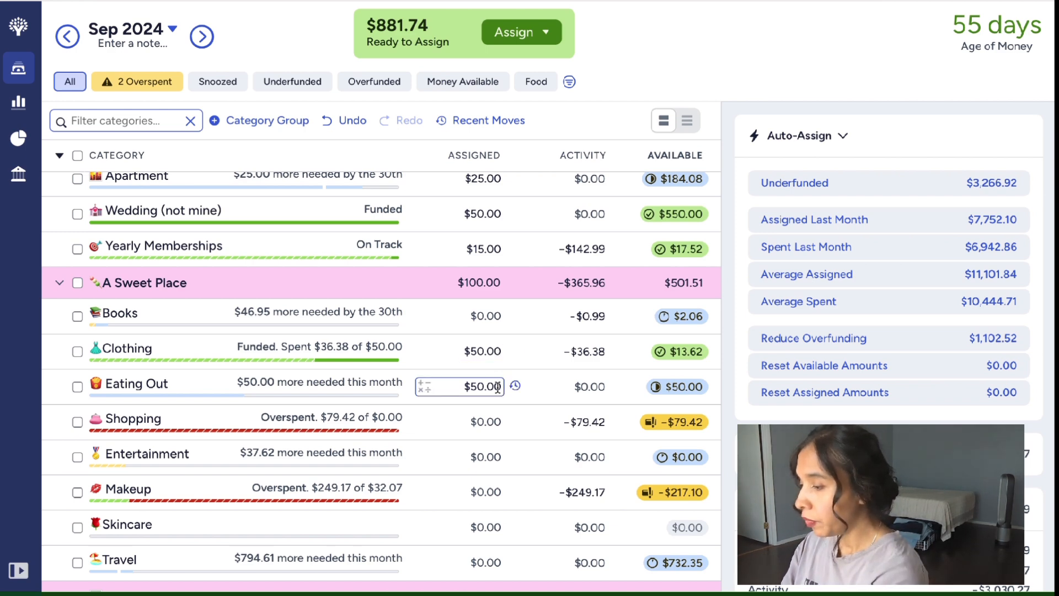
{"action": "scroll", "coordinate": [498, 387], "scroll_direction": "down", "scroll_amount": 1}
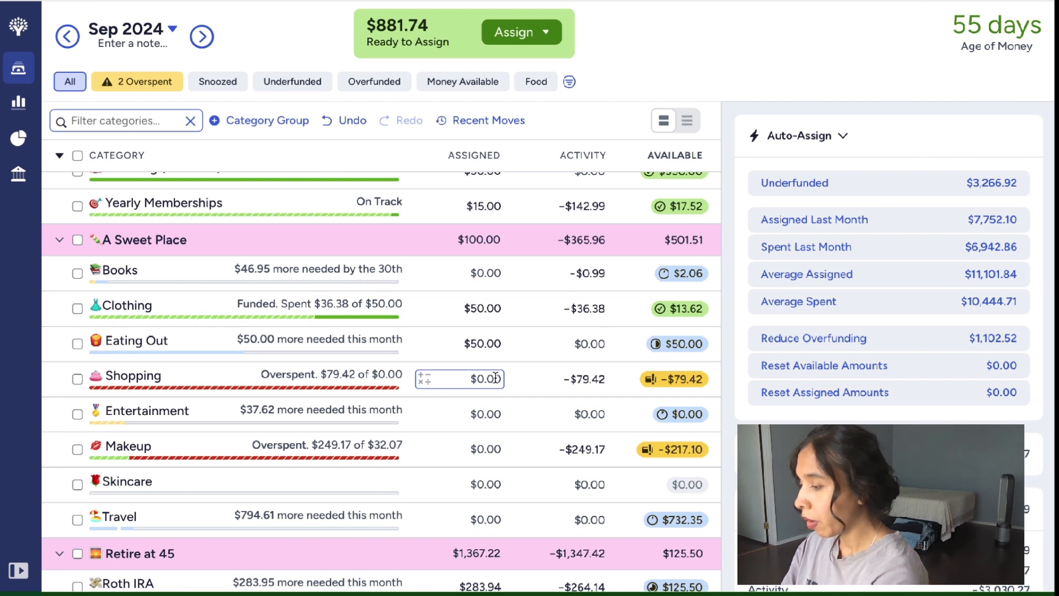
{"action": "left_click", "coordinate": [498, 386]}
{"action": "type", "text": "100"}
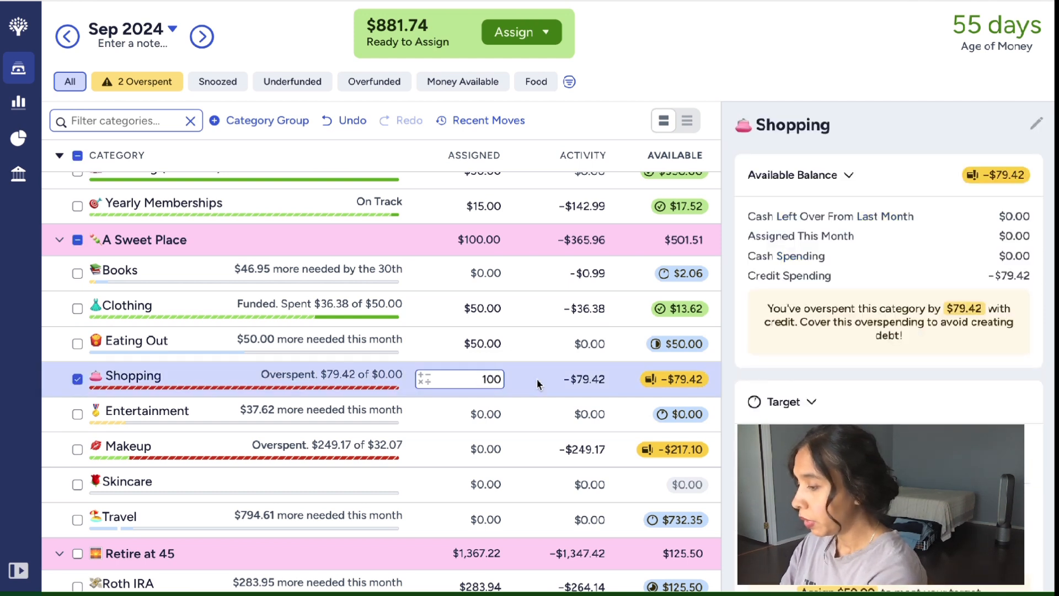
{"action": "key", "text": "Return"}
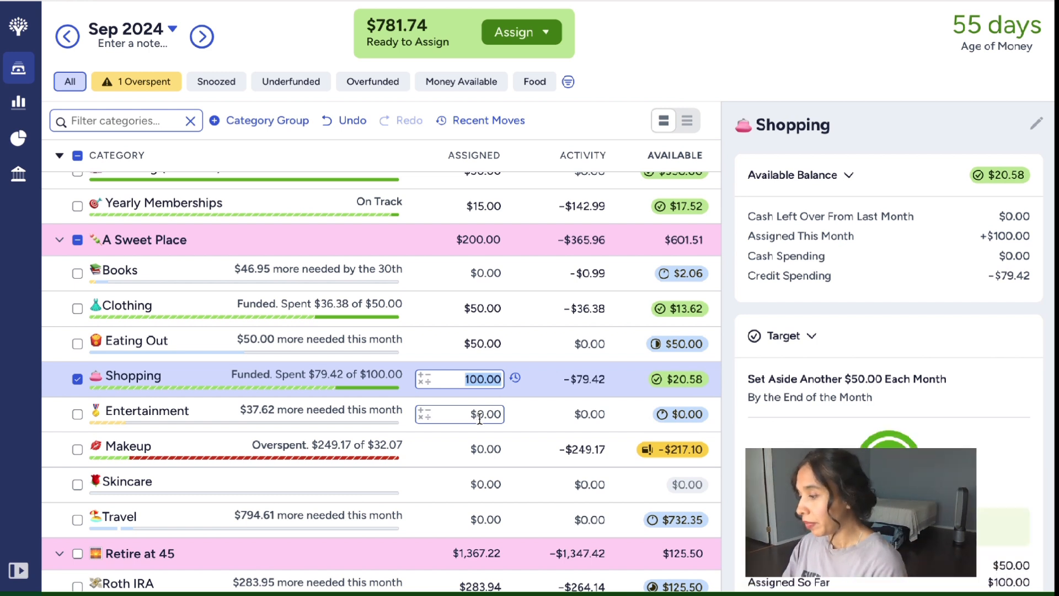
{"action": "left_click", "coordinate": [477, 417]}
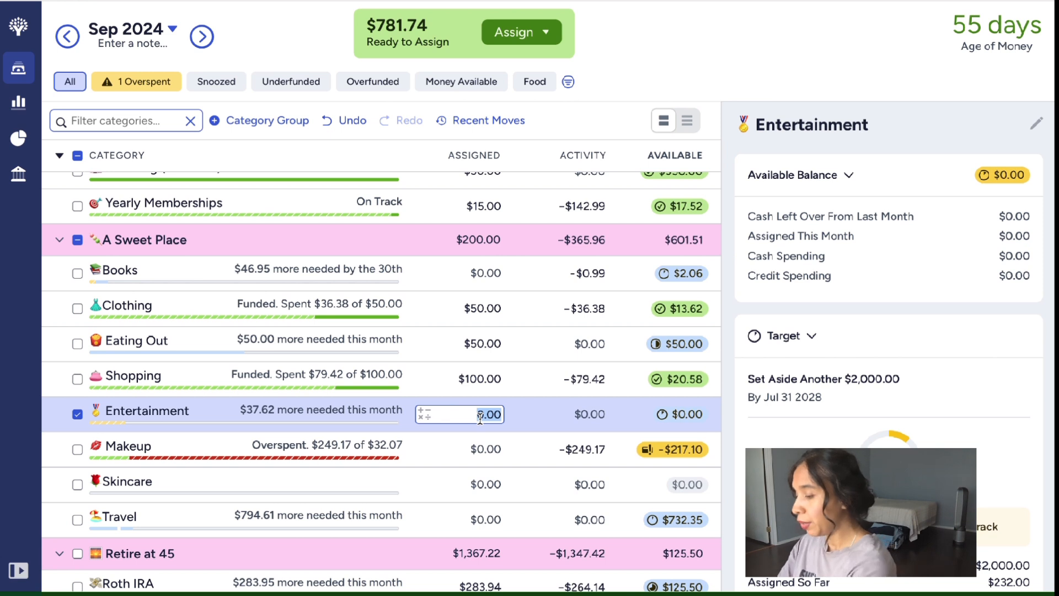
{"action": "type", "text": "37.63"}
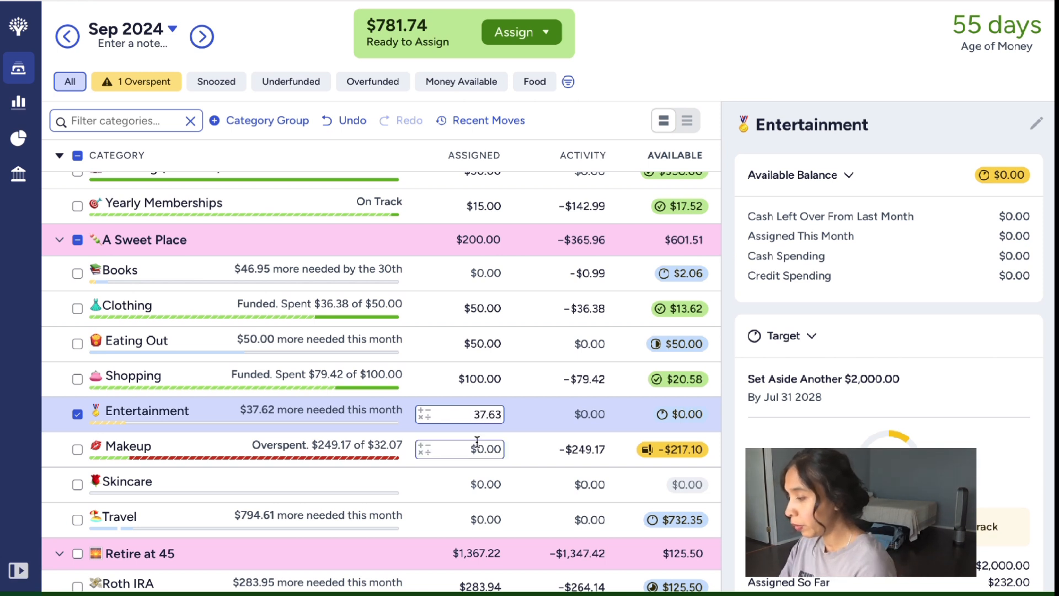
- Cover the overspending in the Makeup category with money from the Wedding (not mine) category
{"action": "left_click", "coordinate": [477, 441]}
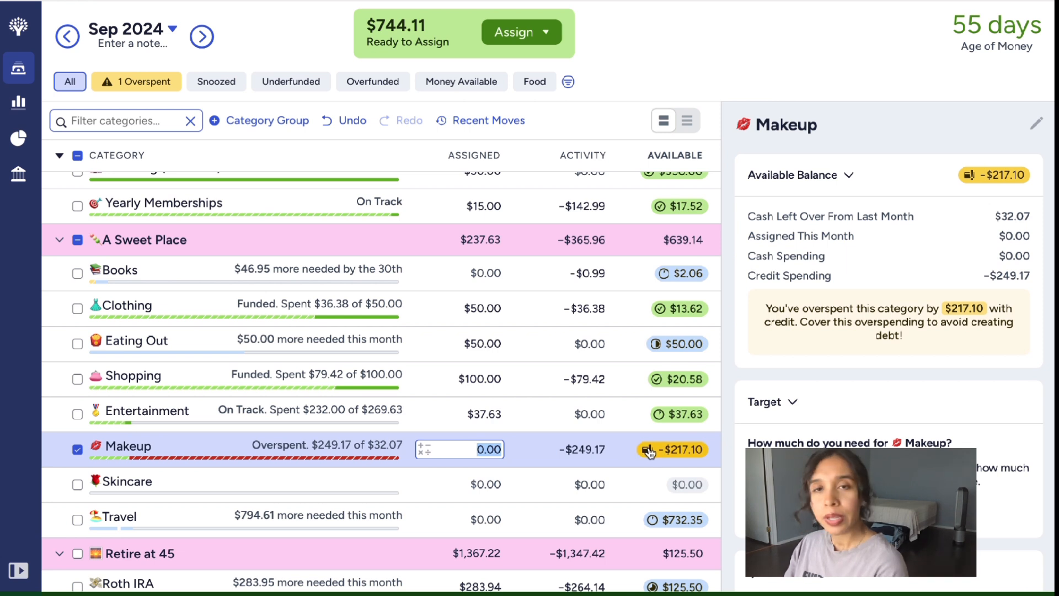
{"action": "mouse_move", "coordinate": [649, 452]}
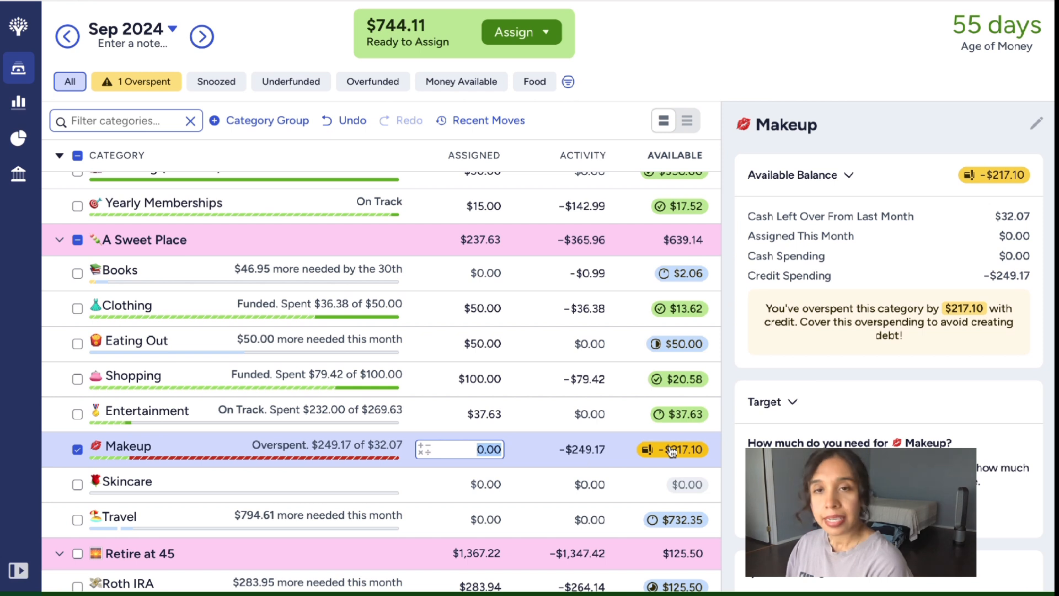
{"action": "mouse_move", "coordinate": [672, 451]}
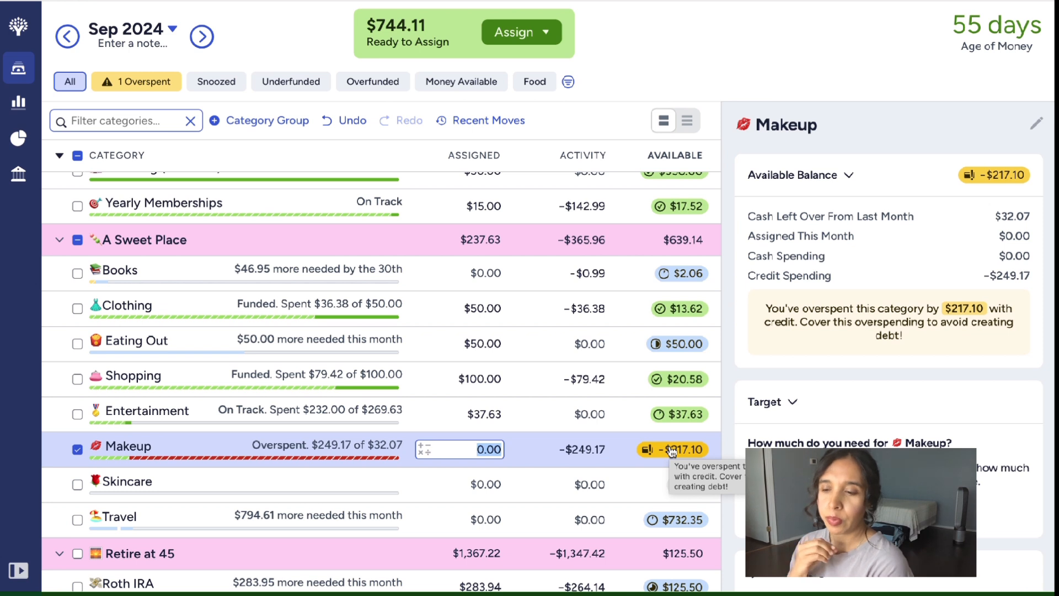
{"action": "left_click", "coordinate": [672, 451]}
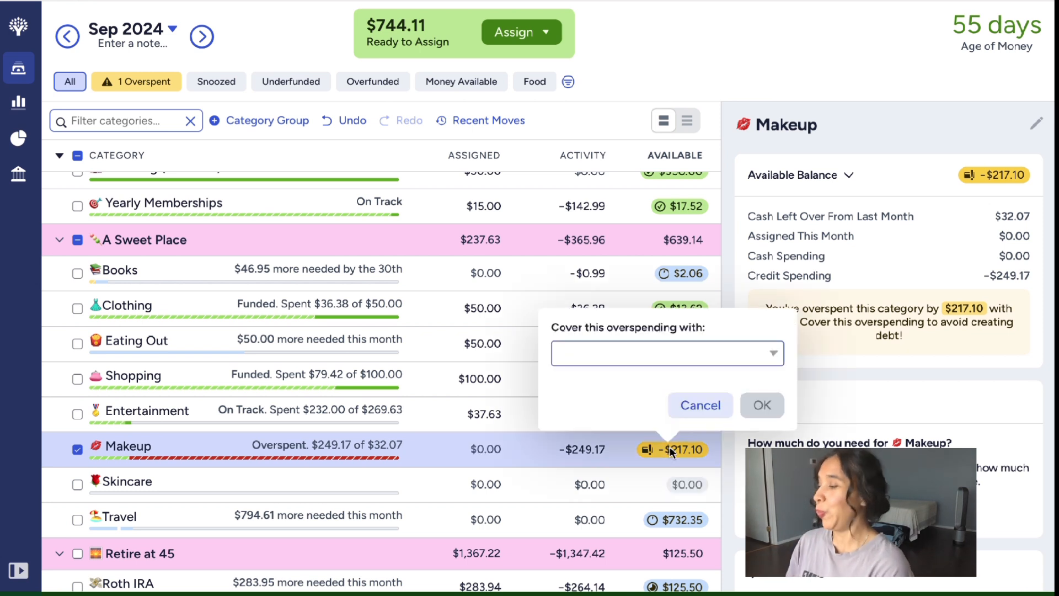
{"action": "type", "text": "wedd"}
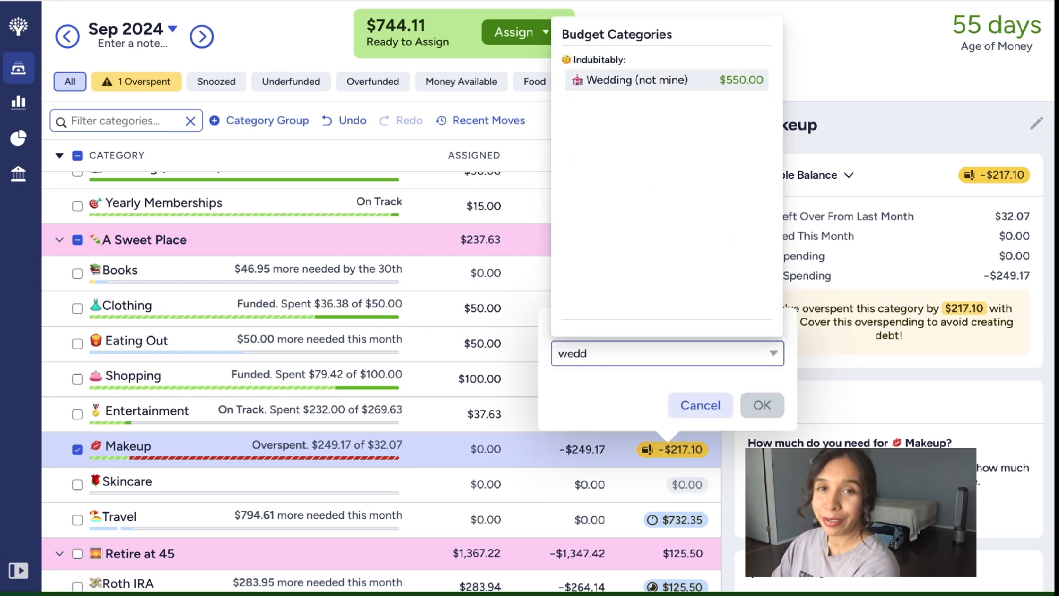
{"action": "left_click", "coordinate": [674, 83]}
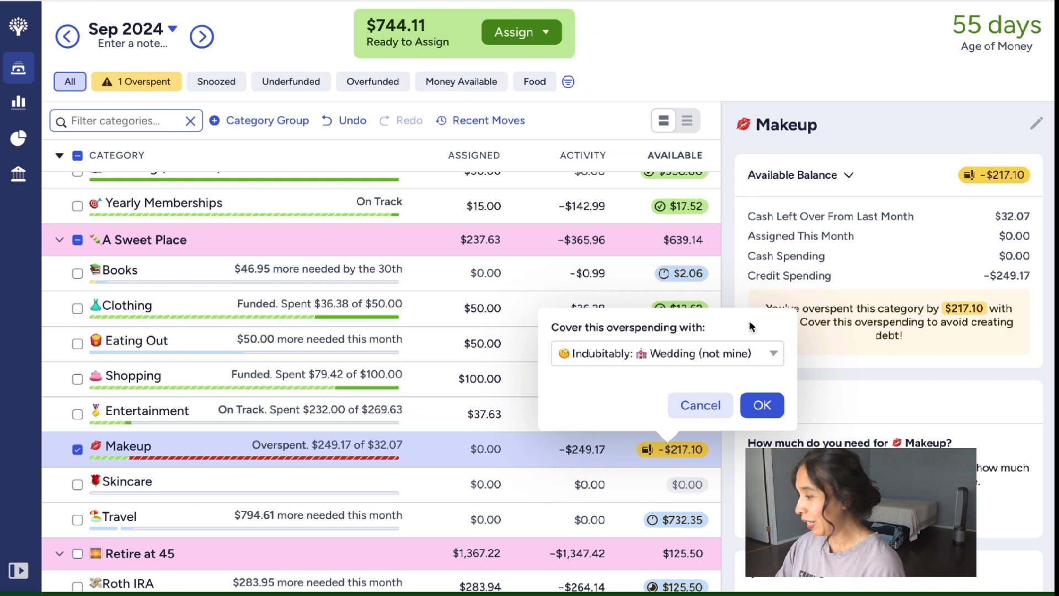
{"action": "left_click", "coordinate": [760, 406]}
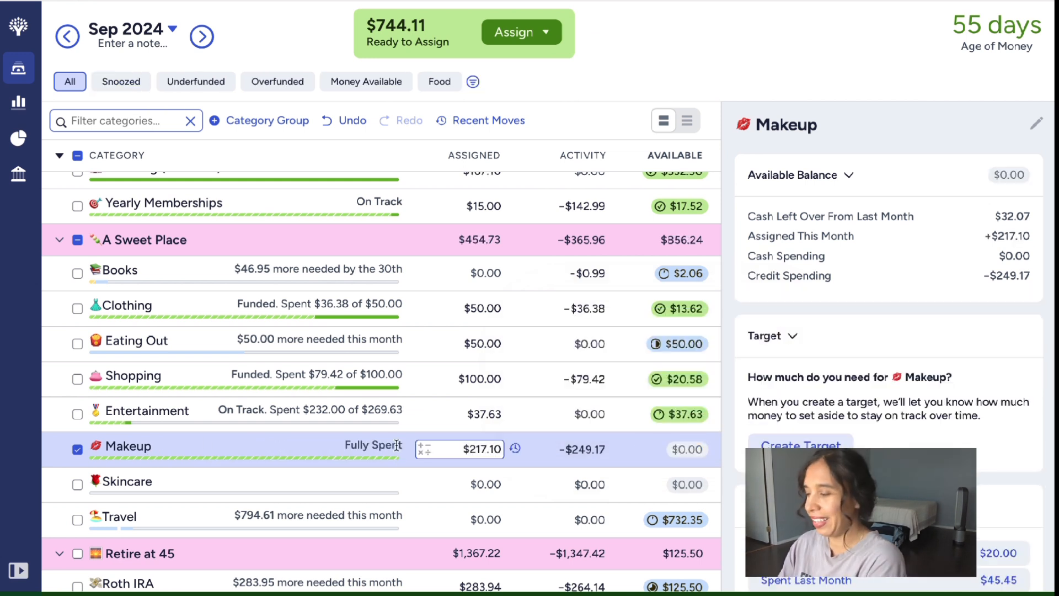
{"action": "left_click", "coordinate": [76, 452]}
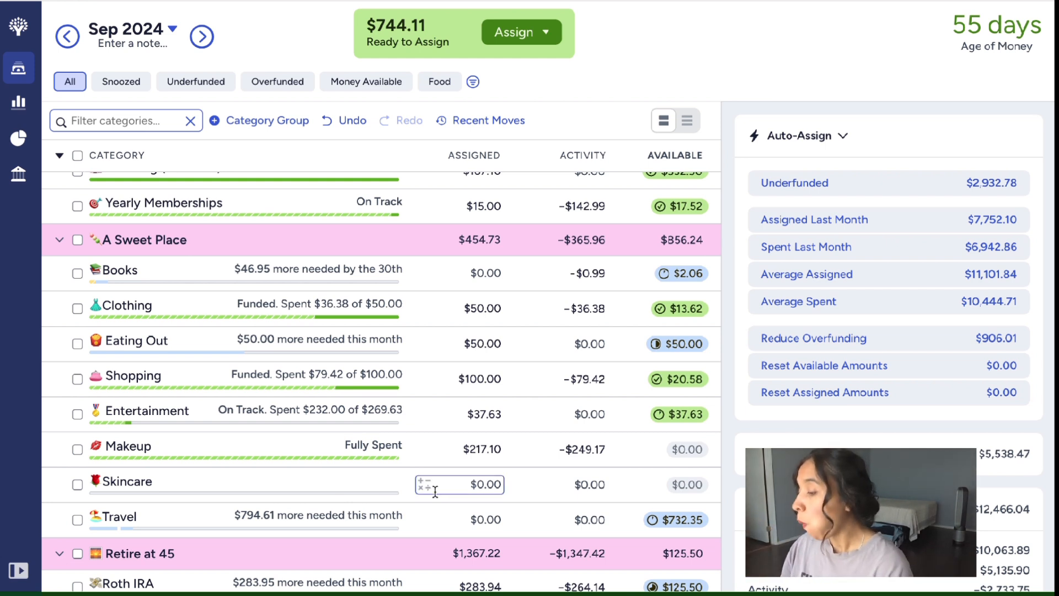
{"action": "left_click", "coordinate": [486, 485]}
{"action": "left_click", "coordinate": [578, 494]}
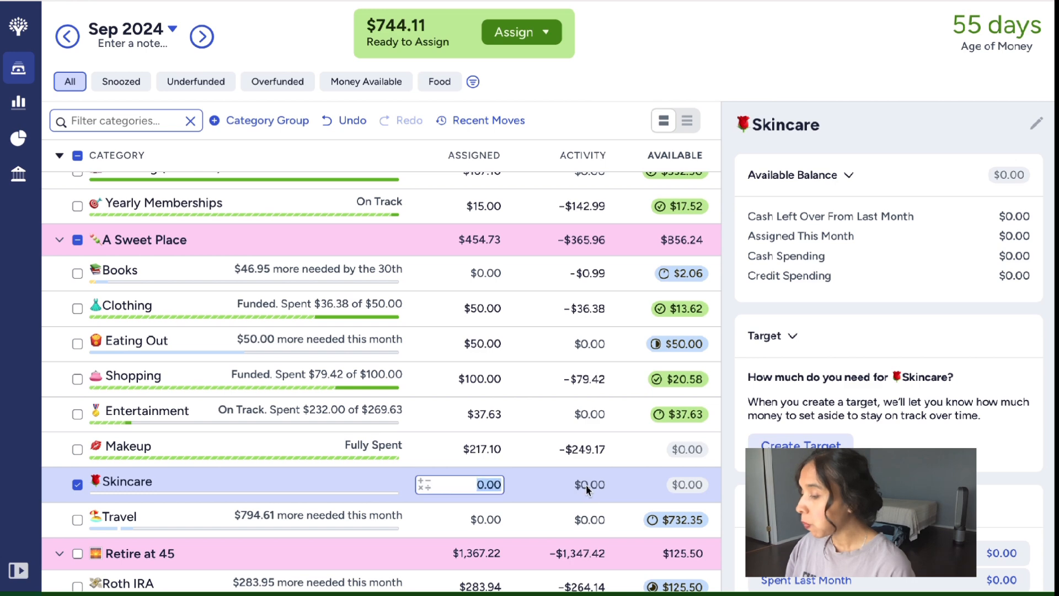
{"action": "left_click", "coordinate": [586, 485]}
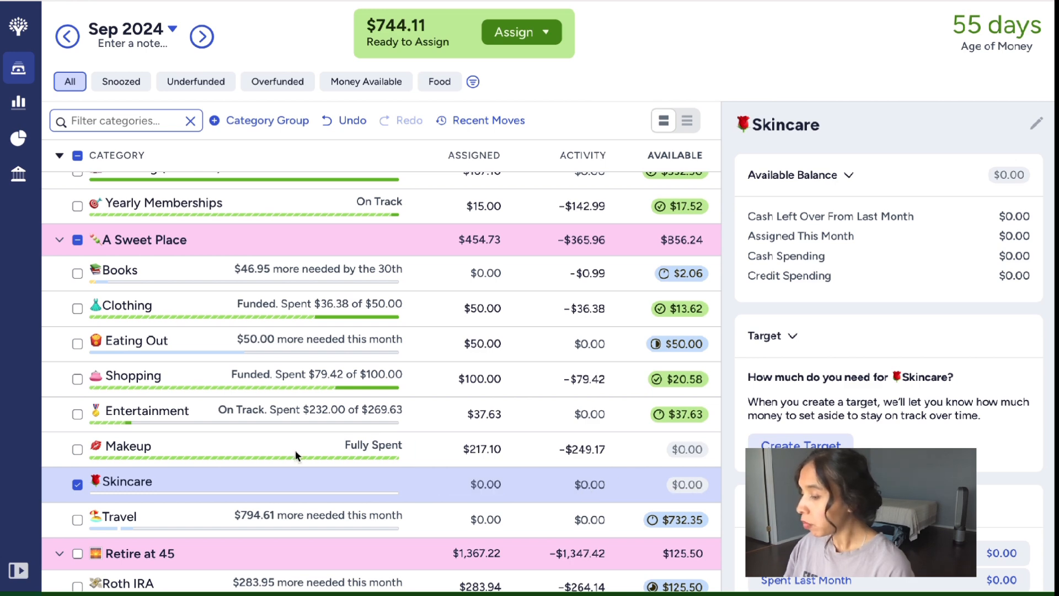
{"action": "left_click", "coordinate": [76, 485]}
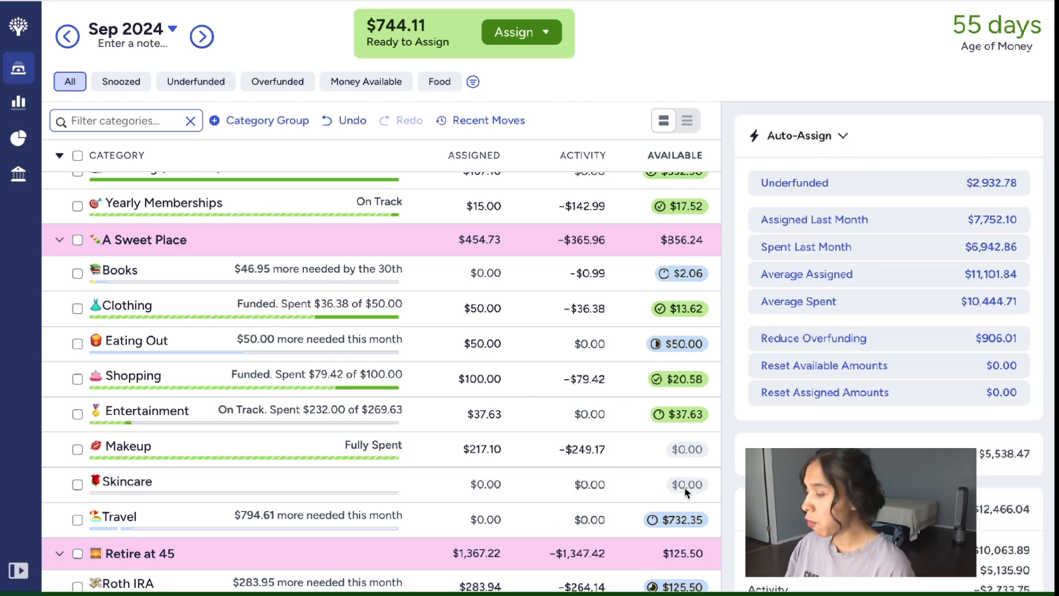
- Move $30.00 from the Health category to the Skincare category in the A Sweet Place group
{"action": "scroll", "coordinate": [661, 449], "scroll_direction": "up", "scroll_amount": 8}
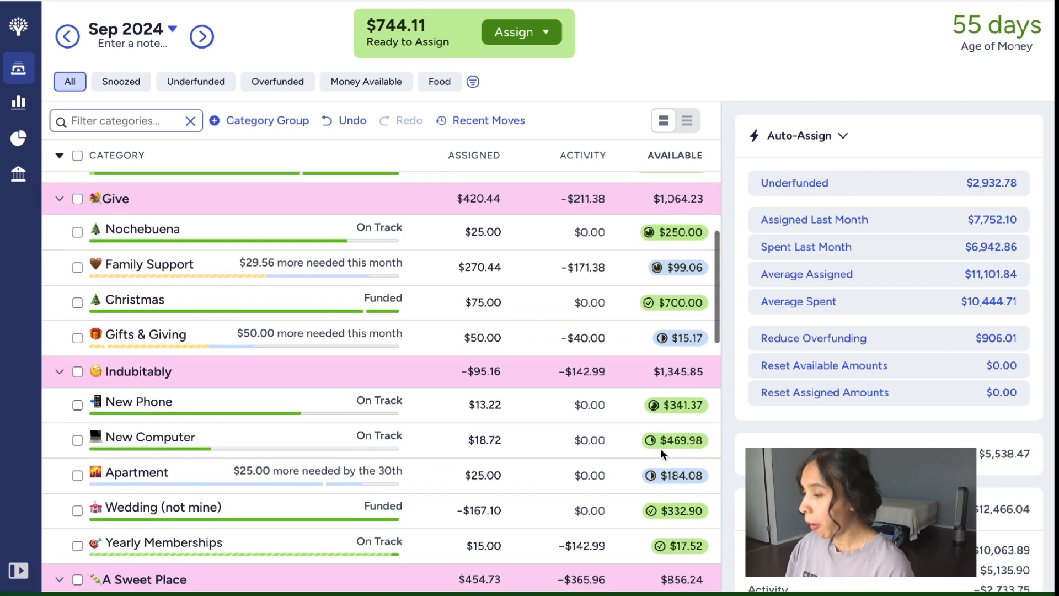
{"action": "scroll", "coordinate": [662, 449], "scroll_direction": "up", "scroll_amount": 3}
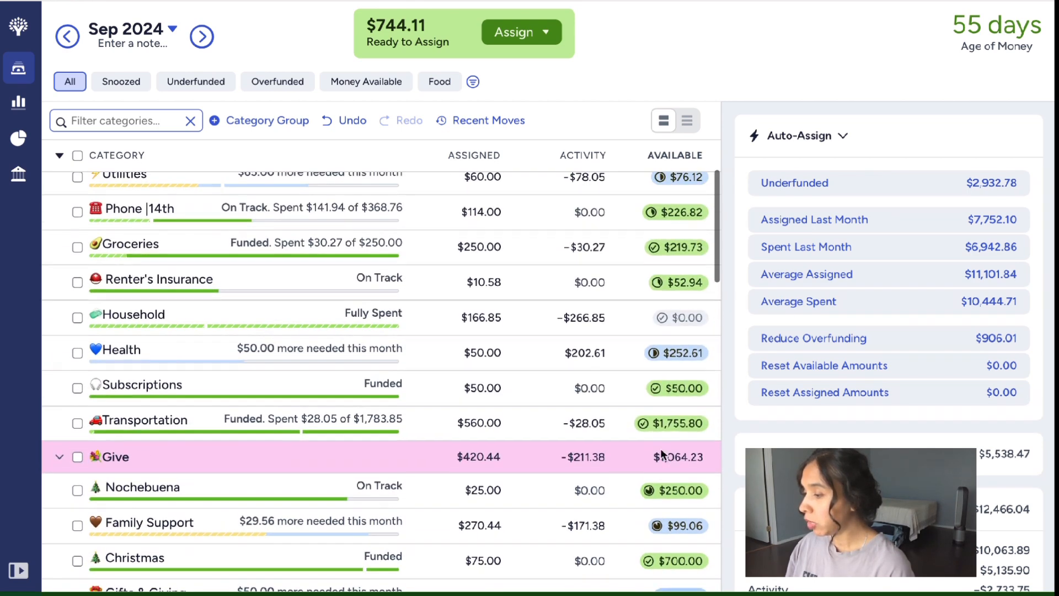
{"action": "left_click", "coordinate": [686, 352]}
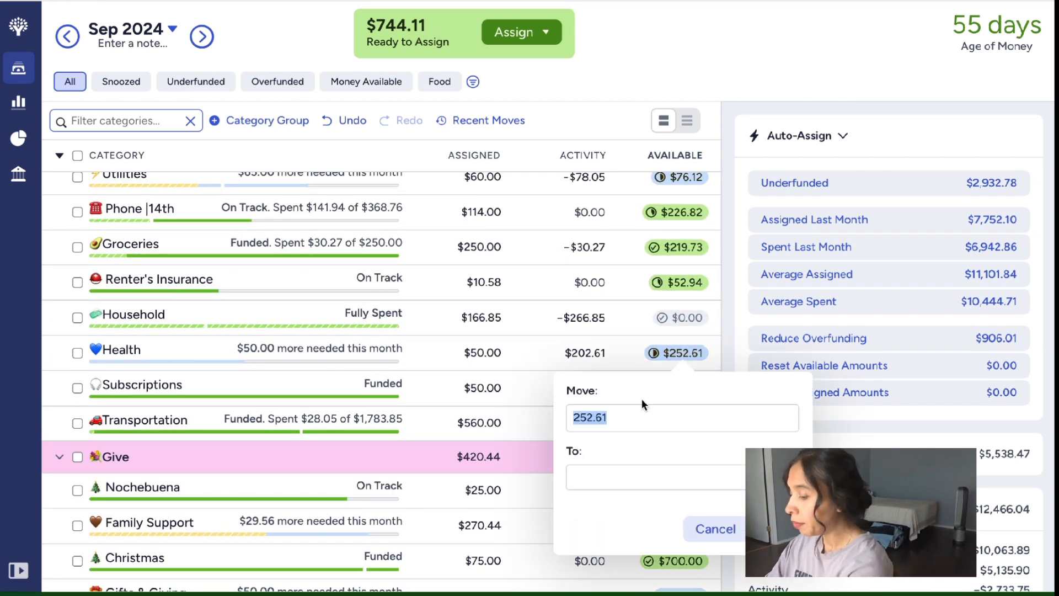
{"action": "type", "text": "50"}
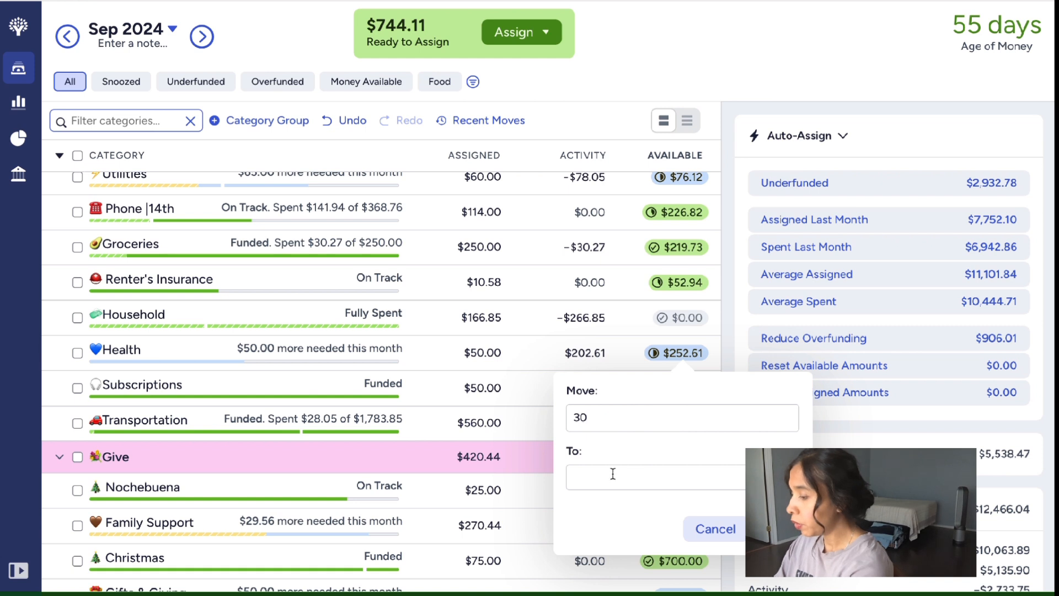
{"action": "left_click", "coordinate": [611, 473]}
{"action": "type", "text": "skin"}
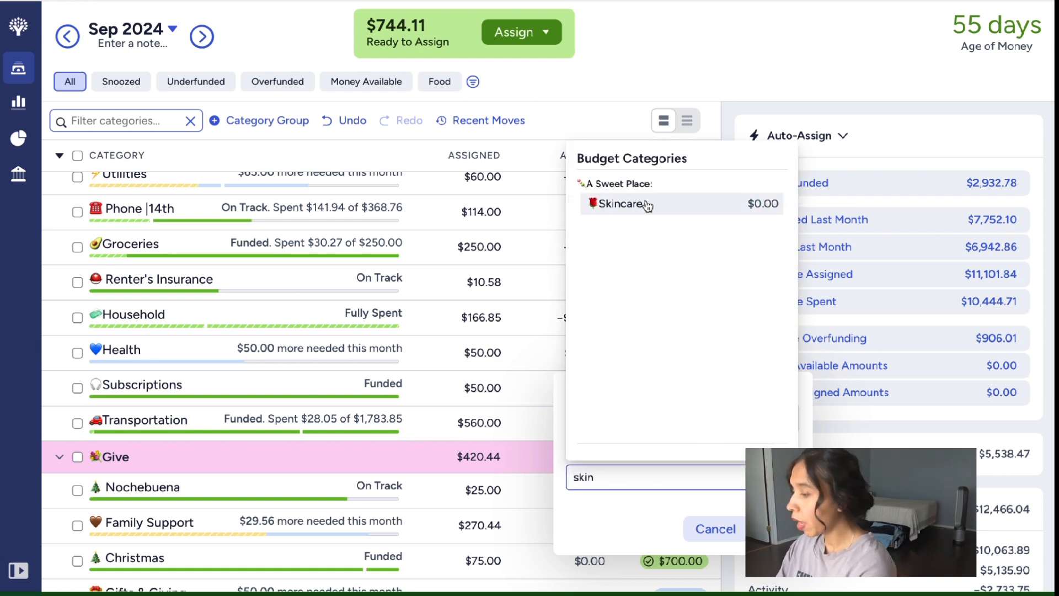
{"action": "left_click", "coordinate": [657, 205]}
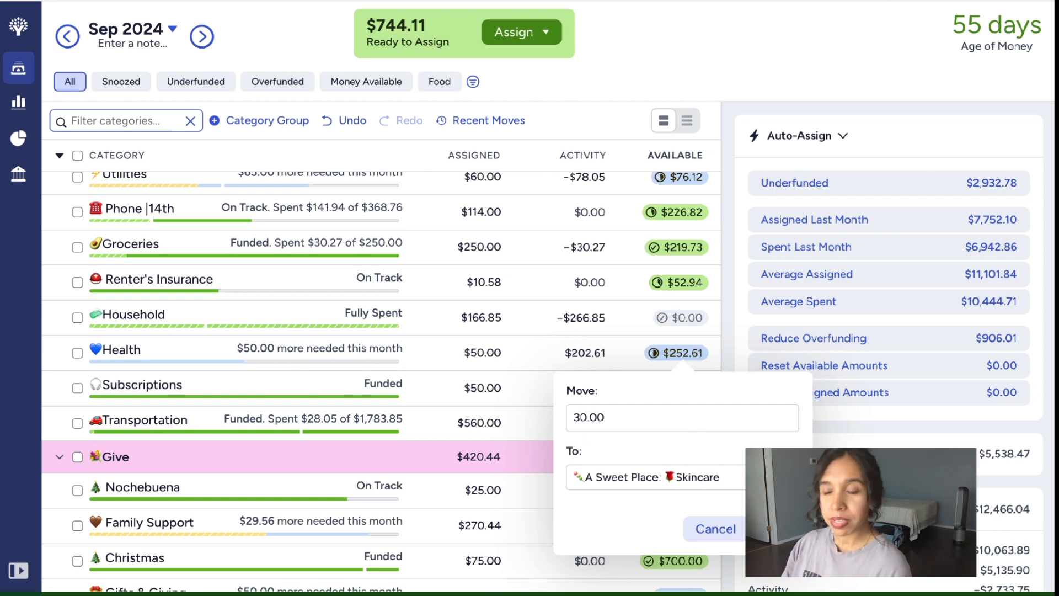
{"action": "left_click", "coordinate": [772, 528]}
- Set the assigned amount for the Travel category to $744.00
{"action": "scroll", "coordinate": [583, 477], "scroll_direction": "down", "scroll_amount": 5}
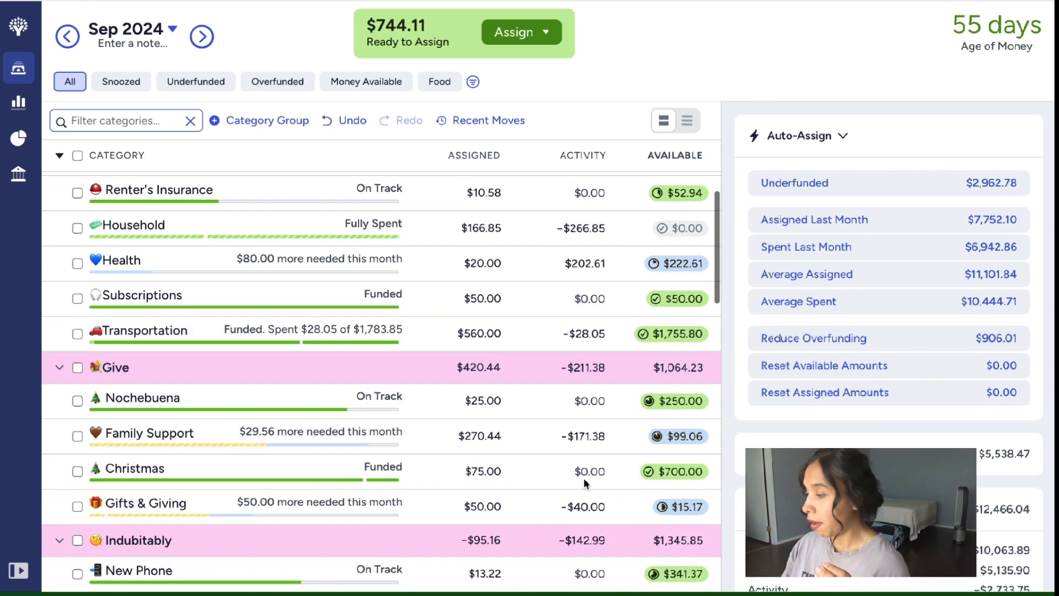
{"action": "scroll", "coordinate": [585, 483], "scroll_direction": "down", "scroll_amount": 3}
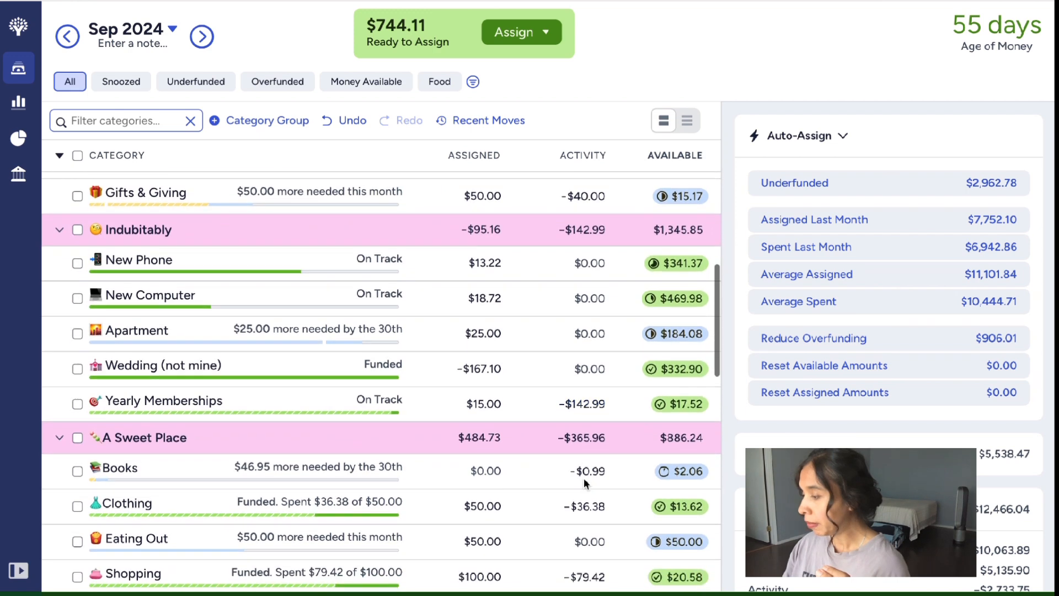
{"action": "scroll", "coordinate": [585, 483], "scroll_direction": "down", "scroll_amount": 6}
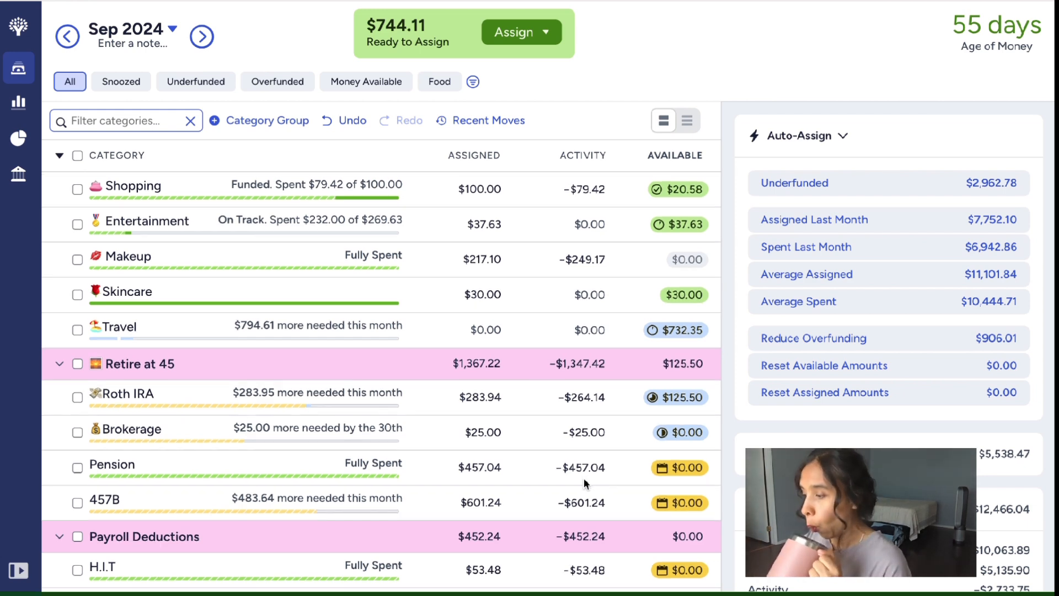
{"action": "scroll", "coordinate": [584, 481], "scroll_direction": "down", "scroll_amount": 1}
{"action": "scroll", "coordinate": [584, 482], "scroll_direction": "up", "scroll_amount": 2}
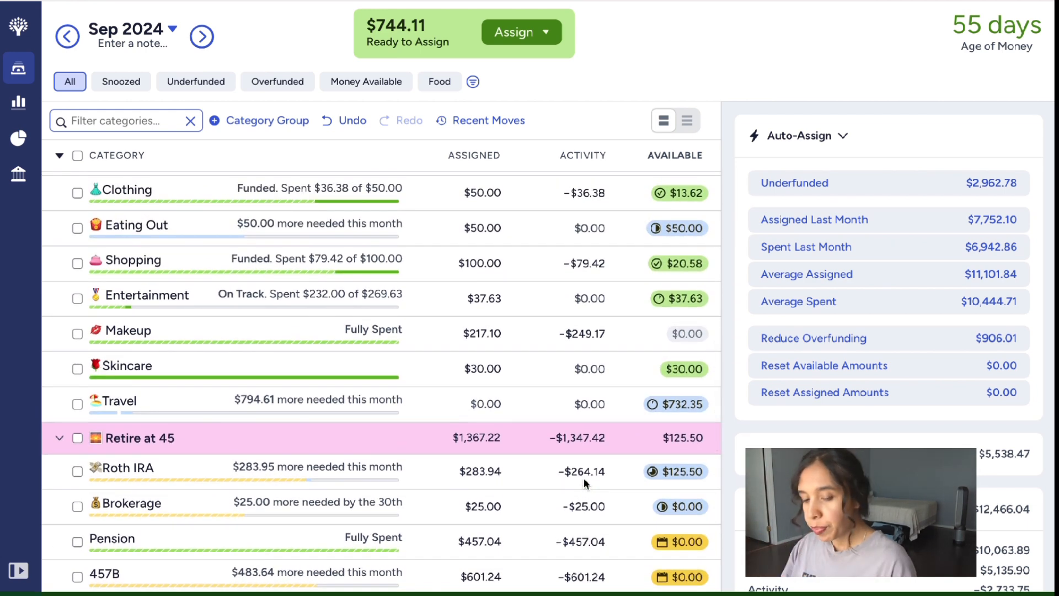
{"action": "left_click", "coordinate": [669, 405]}
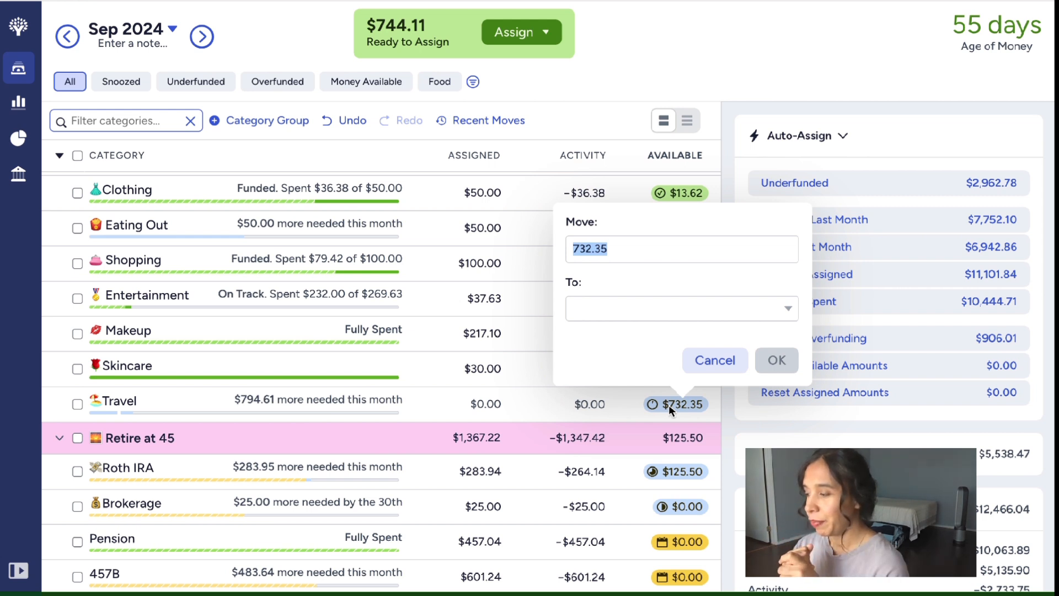
{"action": "left_click", "coordinate": [531, 417]}
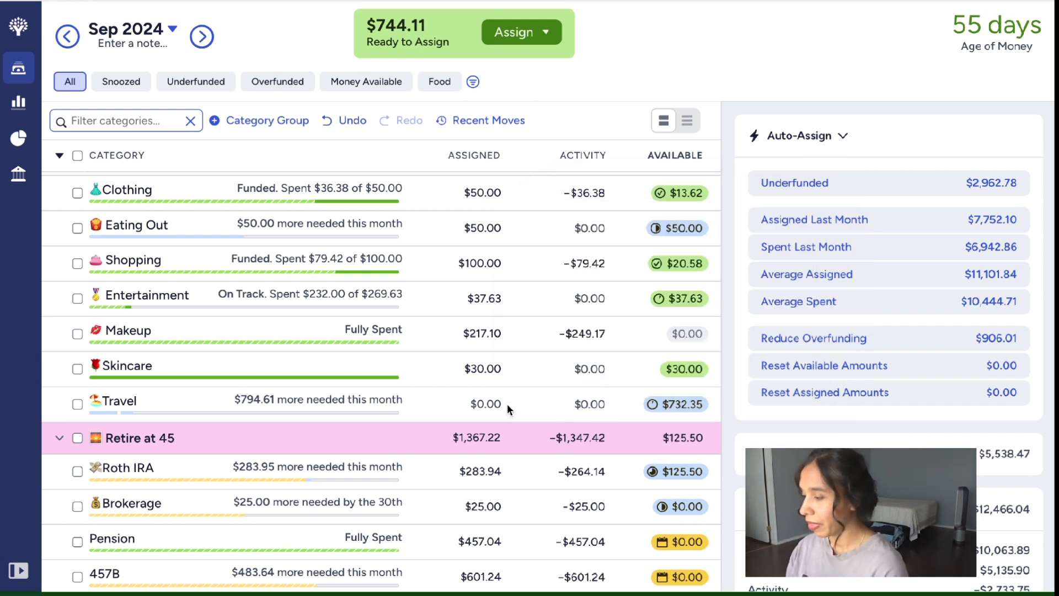
{"action": "left_click", "coordinate": [494, 400]}
{"action": "type", "text": "744"}
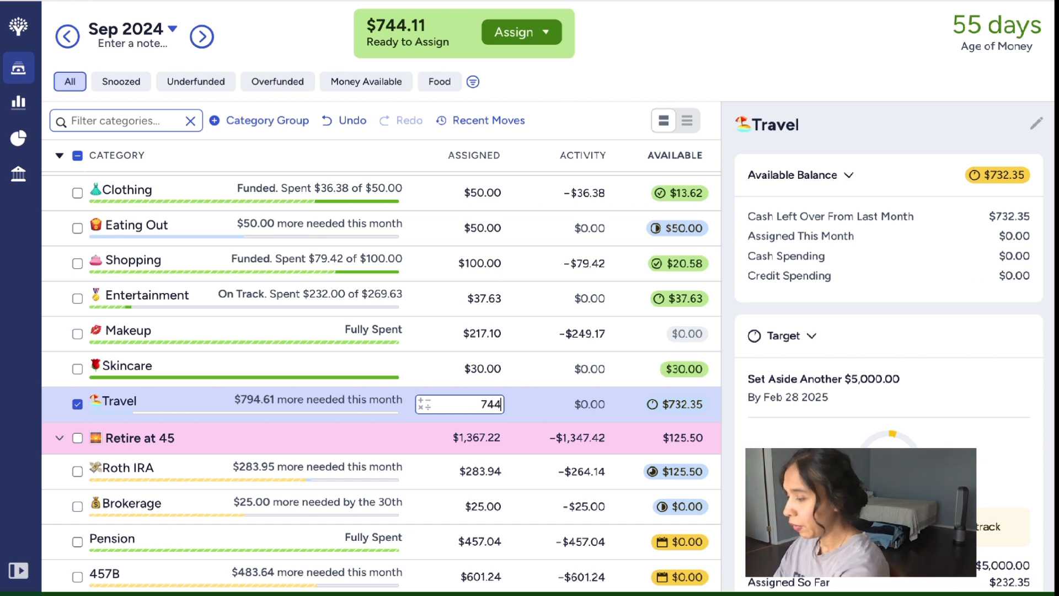
{"action": "key", "text": "Return"}
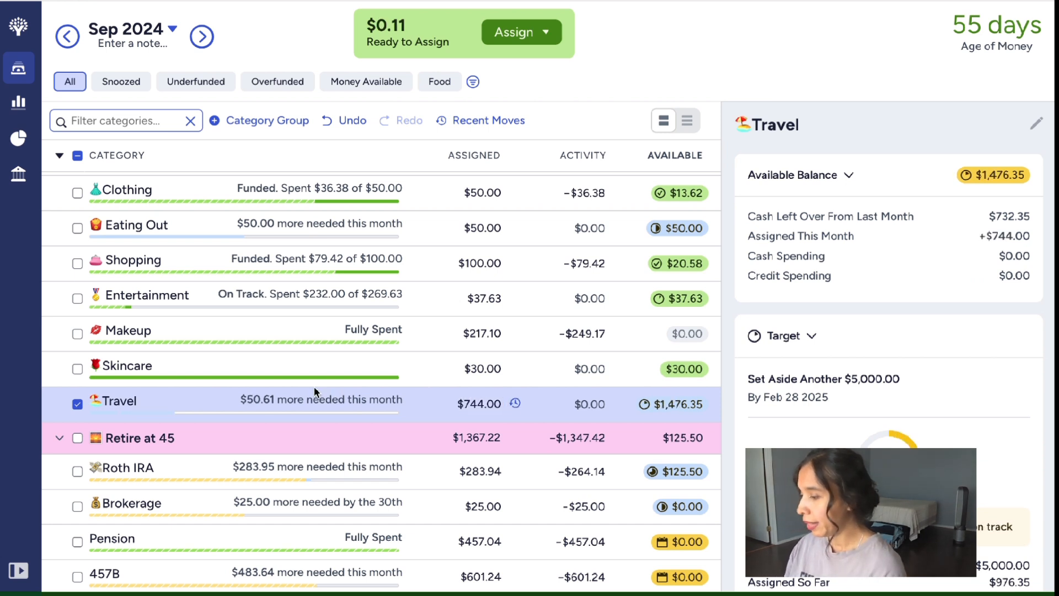
{"action": "left_click", "coordinate": [78, 405]}
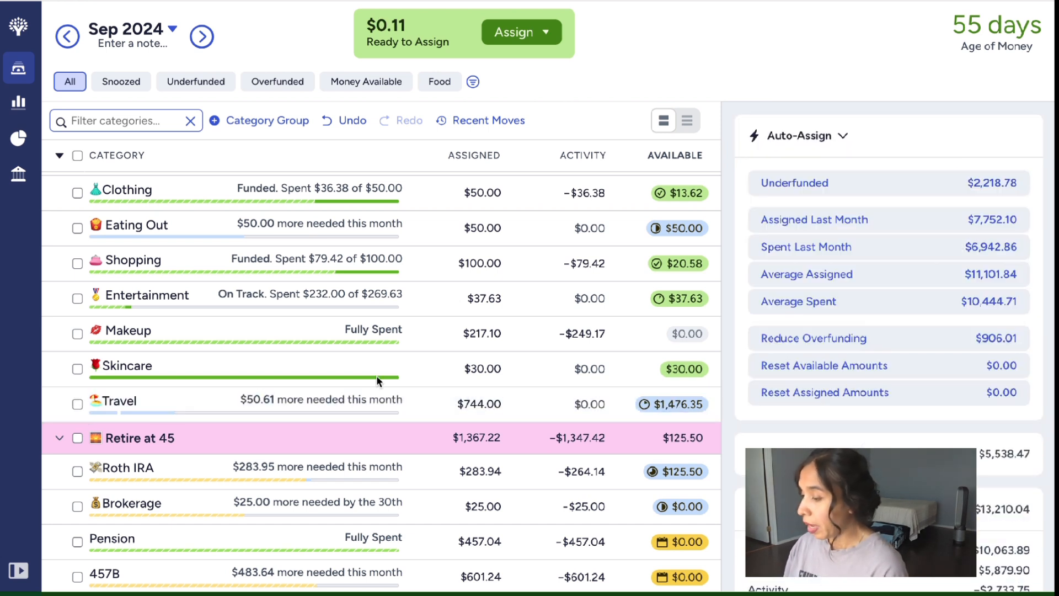
- Move $1,476.35 from the Travel category to the Family Support category in the Give group
{"action": "left_click", "coordinate": [650, 403]}
{"action": "left_click", "coordinate": [628, 310]}
{"action": "type", "text": "fa"}
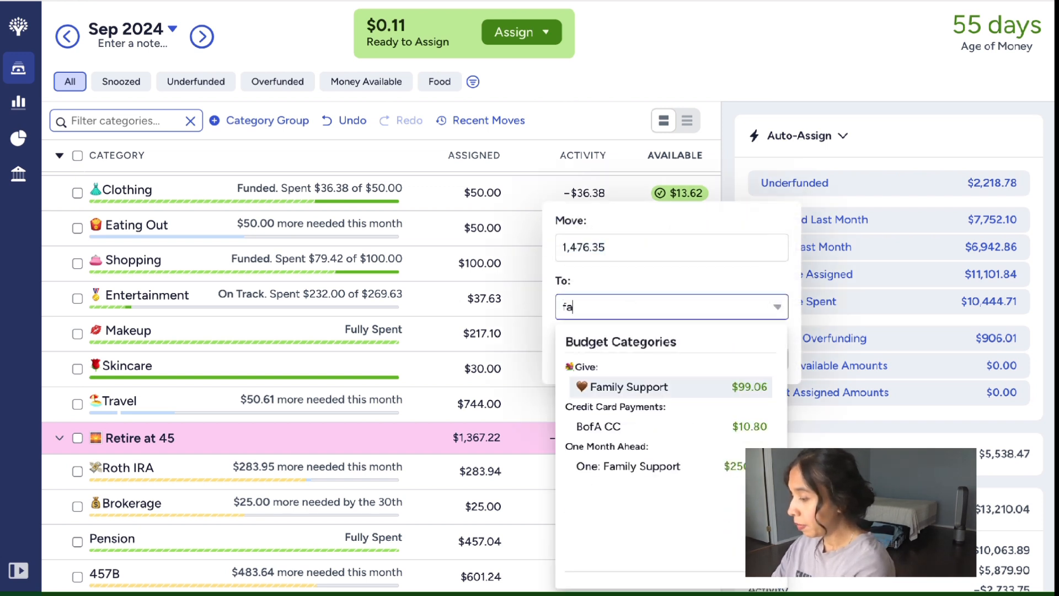
{"action": "left_click", "coordinate": [641, 389]}
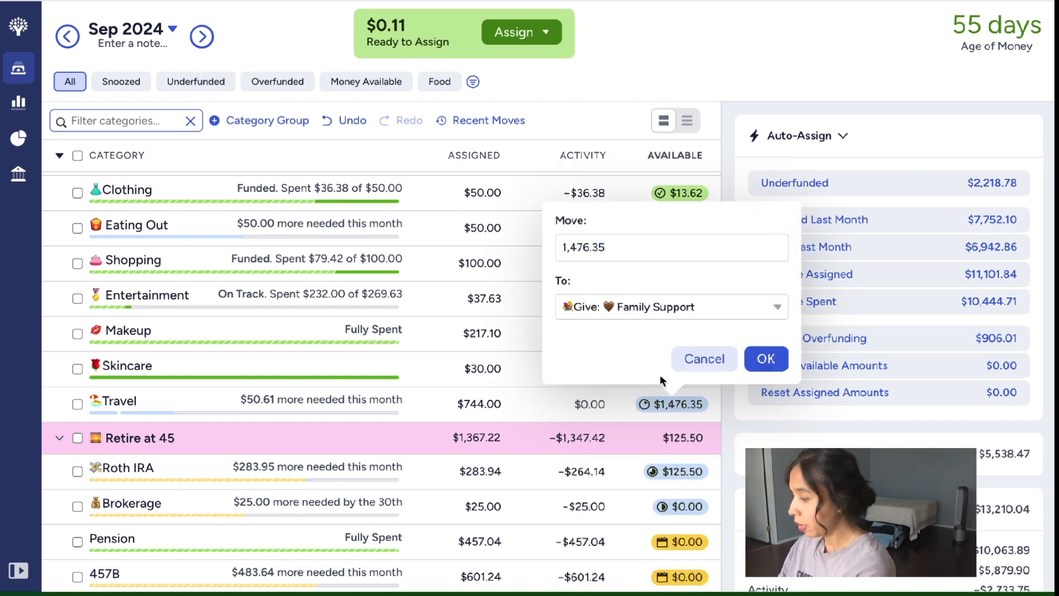
{"action": "left_click", "coordinate": [768, 359]}
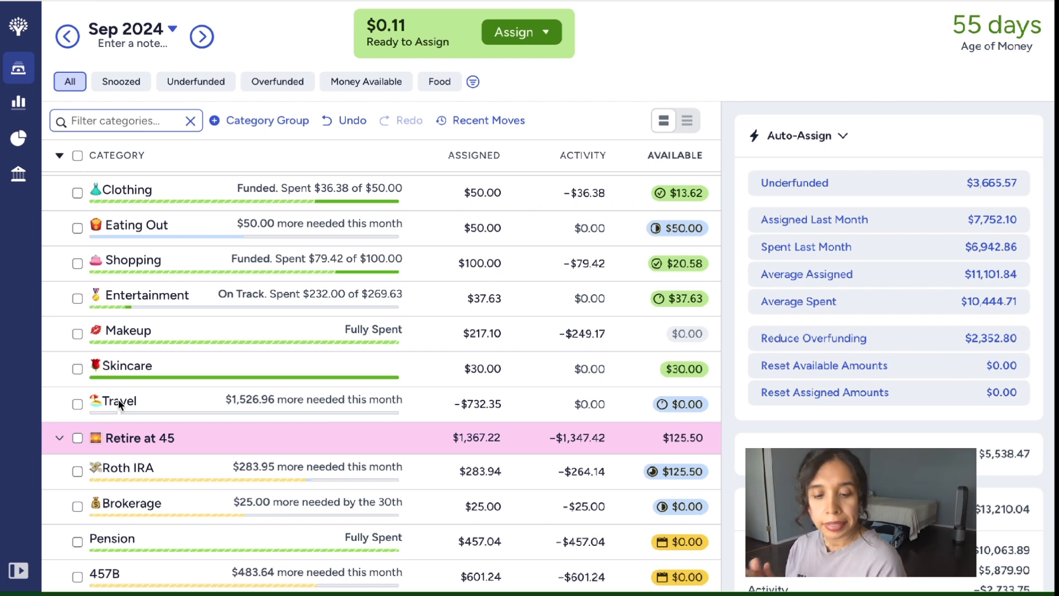